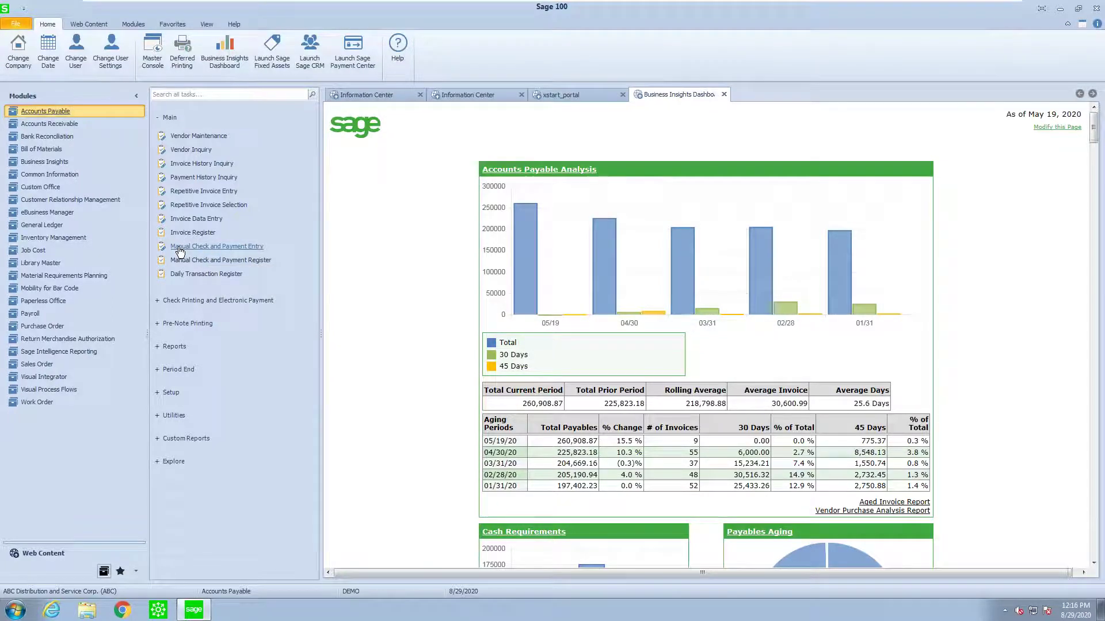
Start manual check 000016 dated 8/29/2020 for 99.99 in Manual Check and Payment Entry.
click(180, 250)
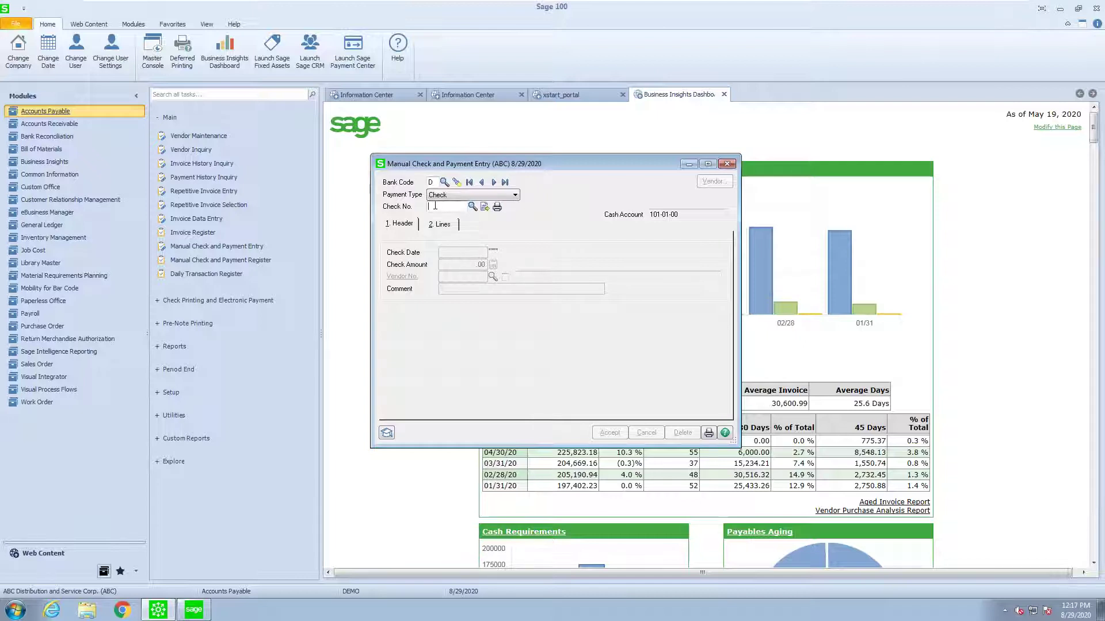
text(1)
text(6)
key(Tab)
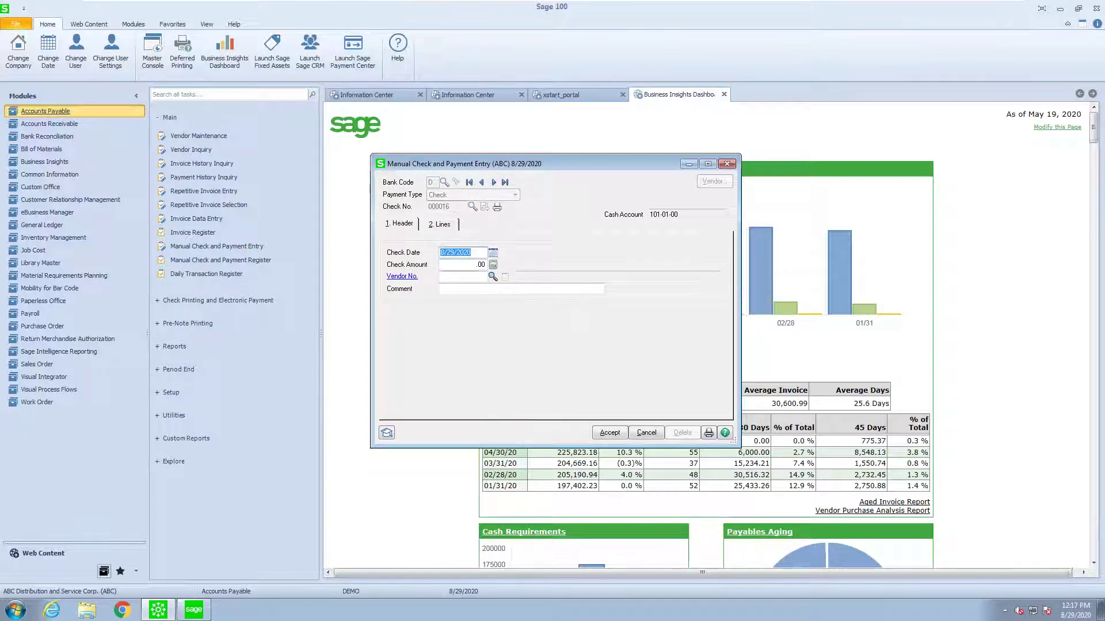
key(Tab)
text(999.99)
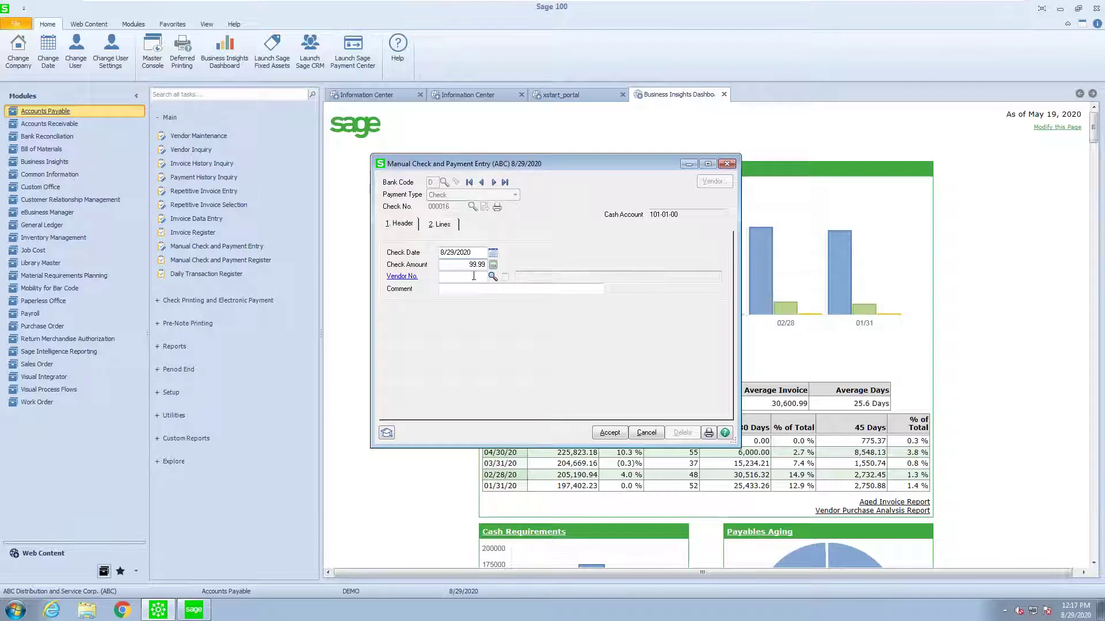
Set the vendor to not-on-file code 00-NOF and enter the custom payee name.
key(Tab)
click(492, 278)
scroll(633, 220, down, 3)
scroll(633, 220, down, 3)
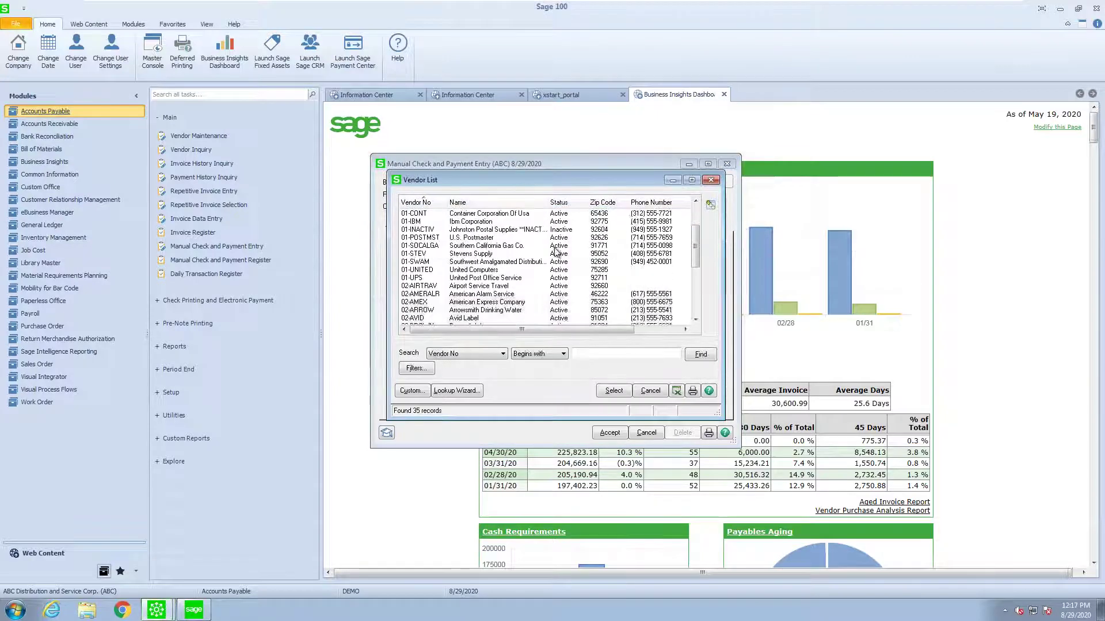
click(710, 179)
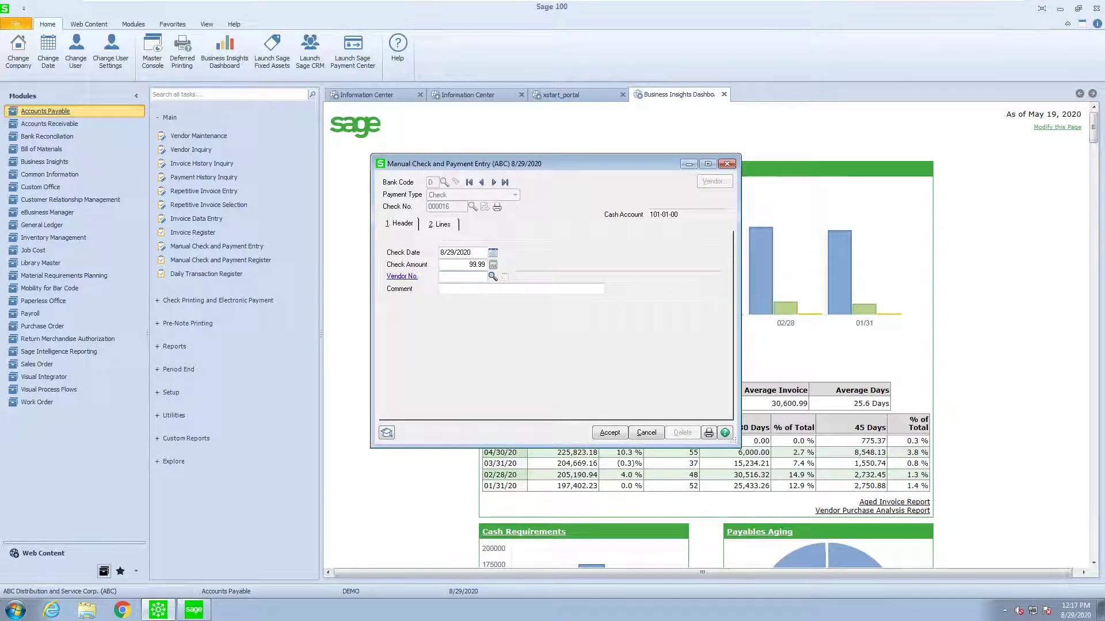
text(NOF)
key(Tab)
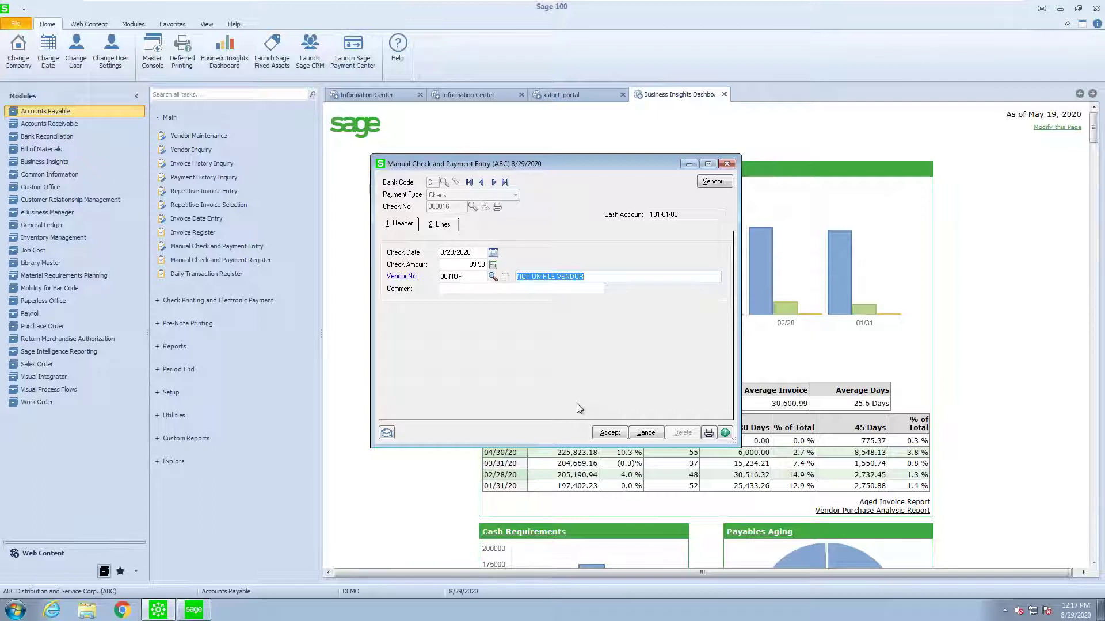
text(John Smith)
text( Co)
text(.)
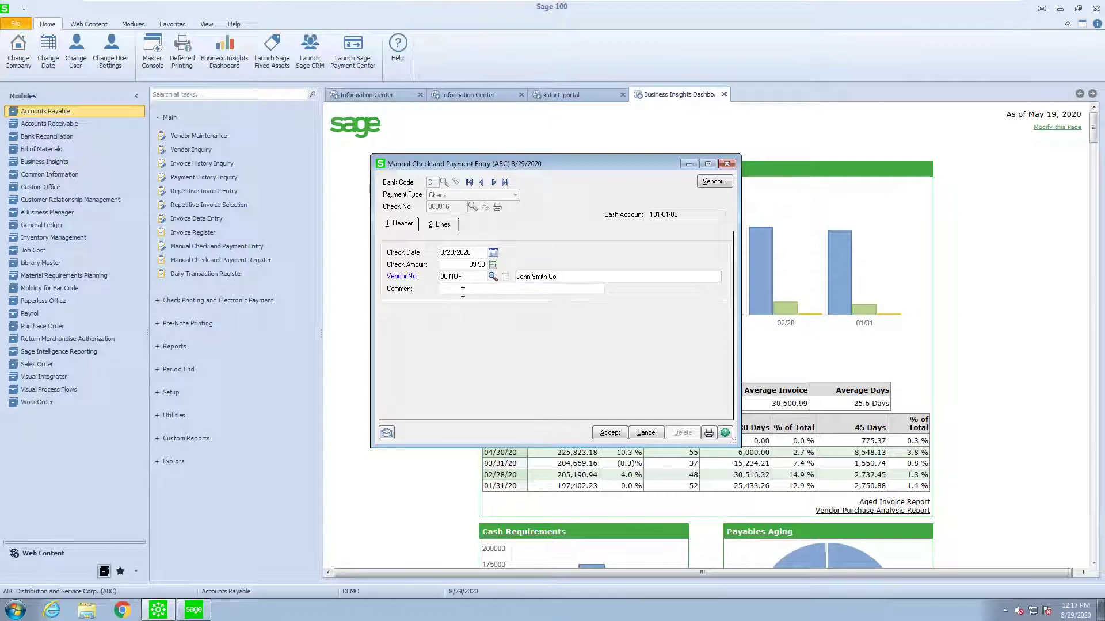
click(473, 289)
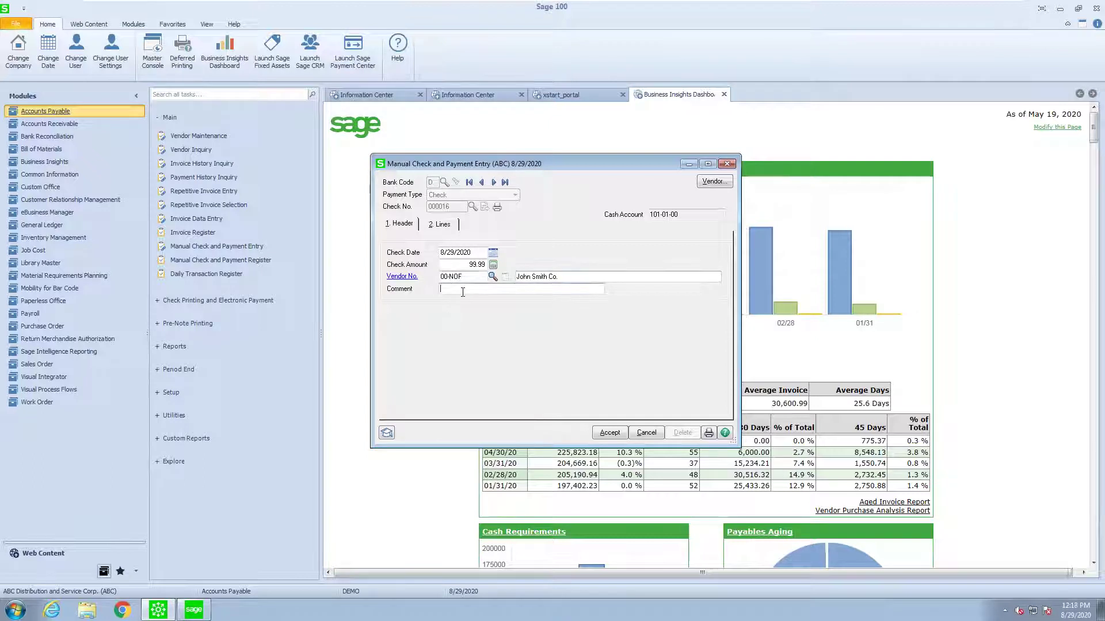
Add new invoice 112233-2 dated 8/29/2020 for 99.99 to the check lines.
click(432, 227)
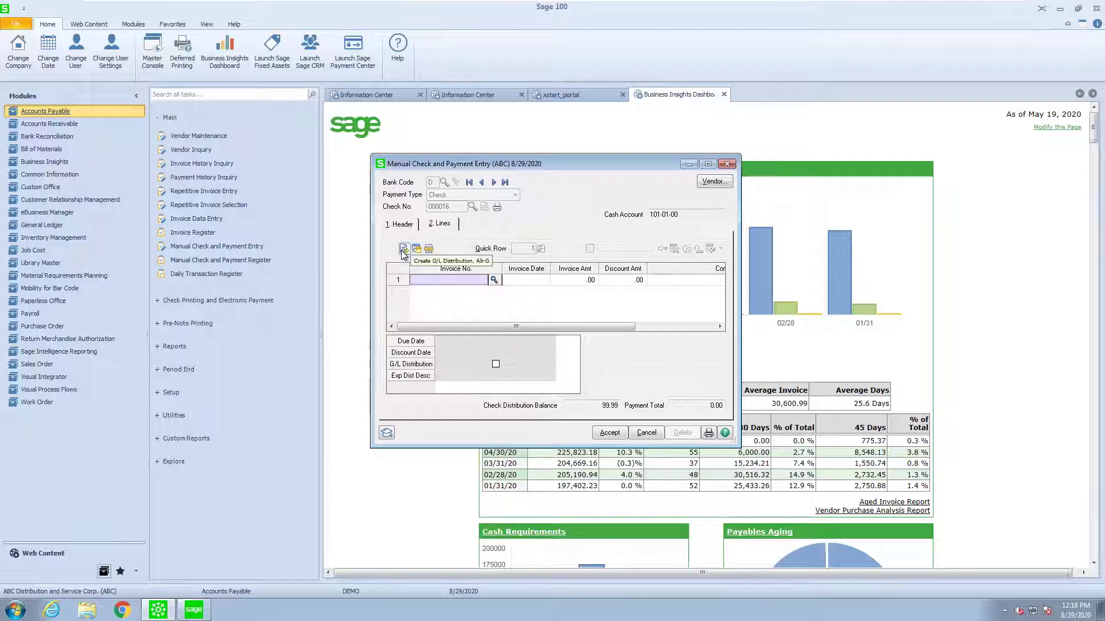
click(432, 286)
text(112233)
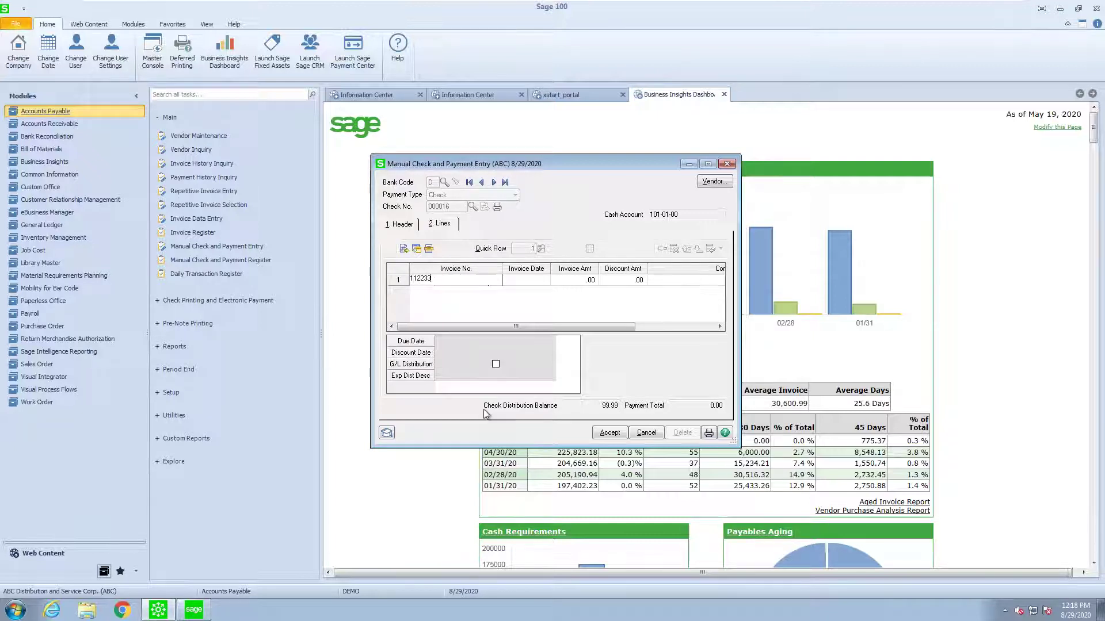
text(-2)
key(Tab)
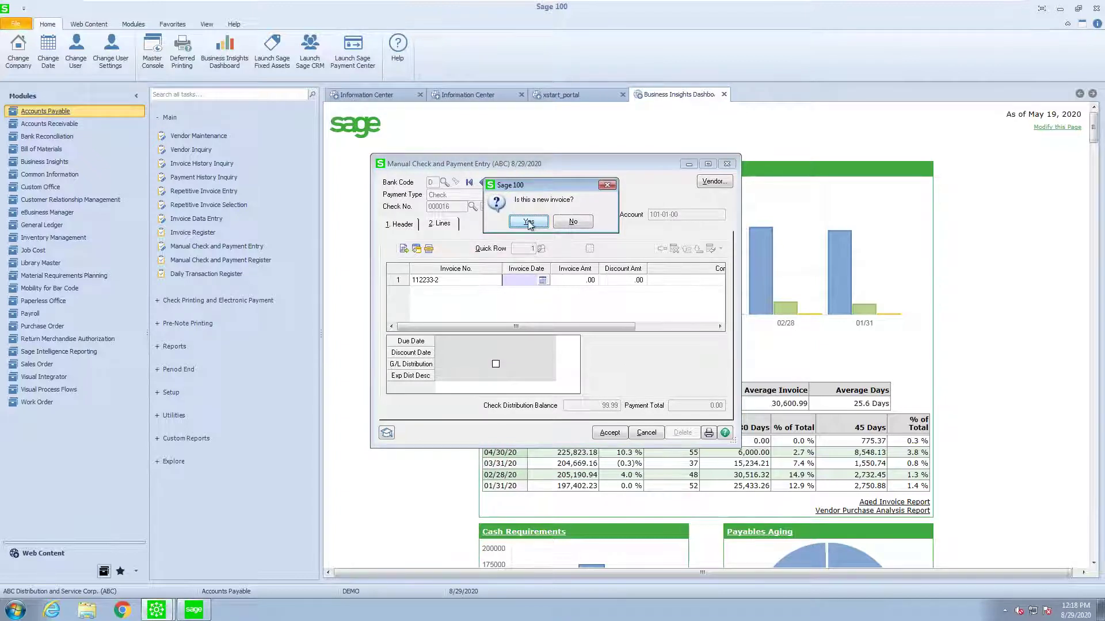
click(528, 223)
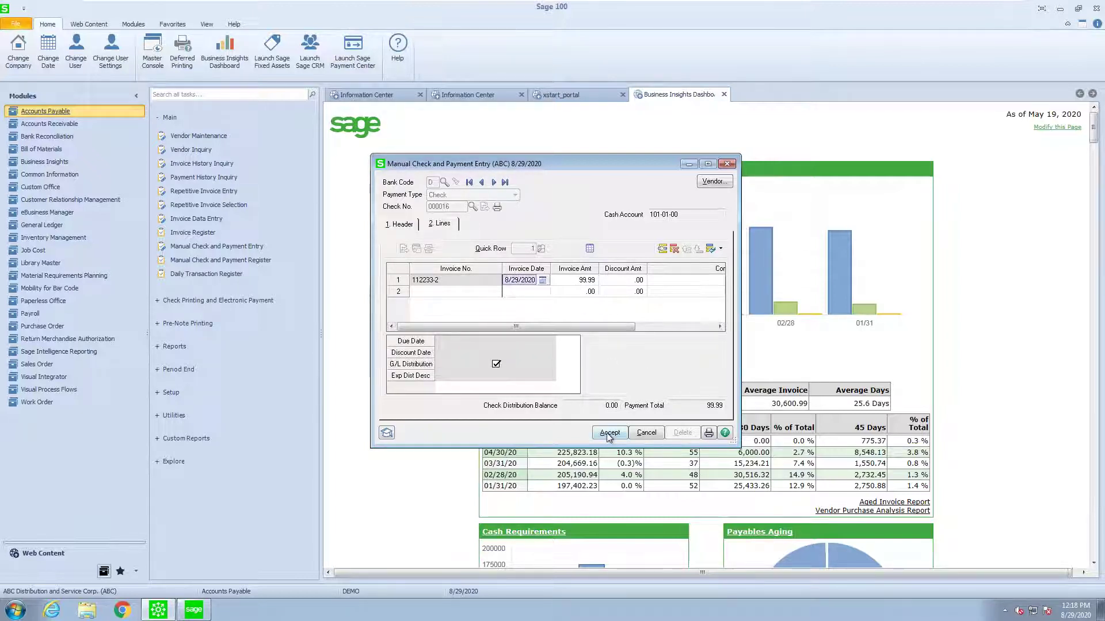
Choose Office supplies account 760-00-04 for the first G/L distribution row.
click(608, 433)
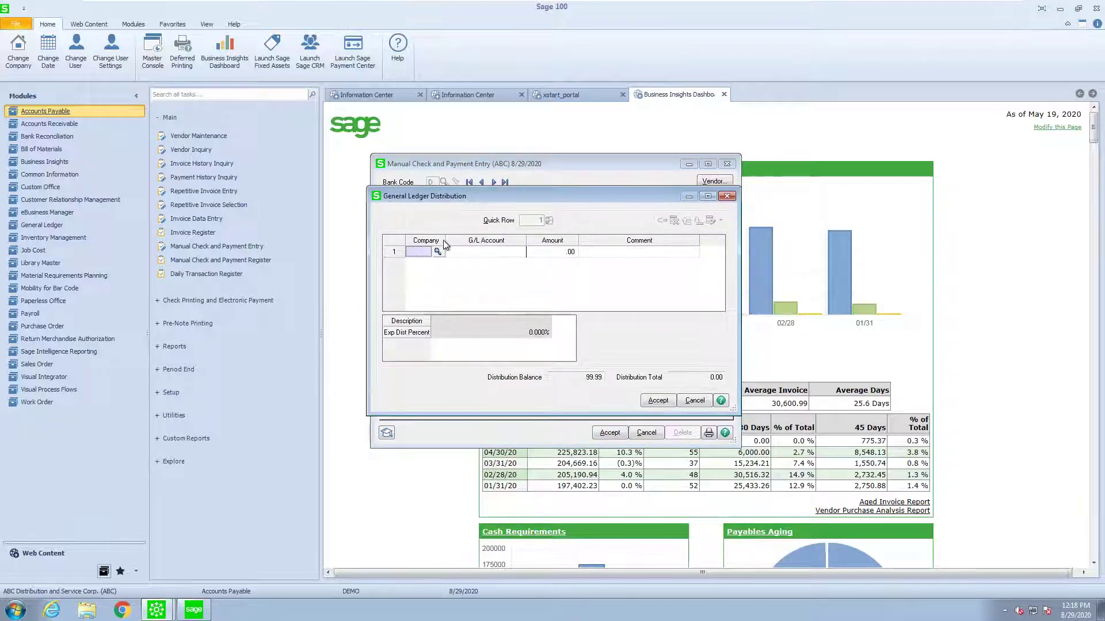
key(Tab)
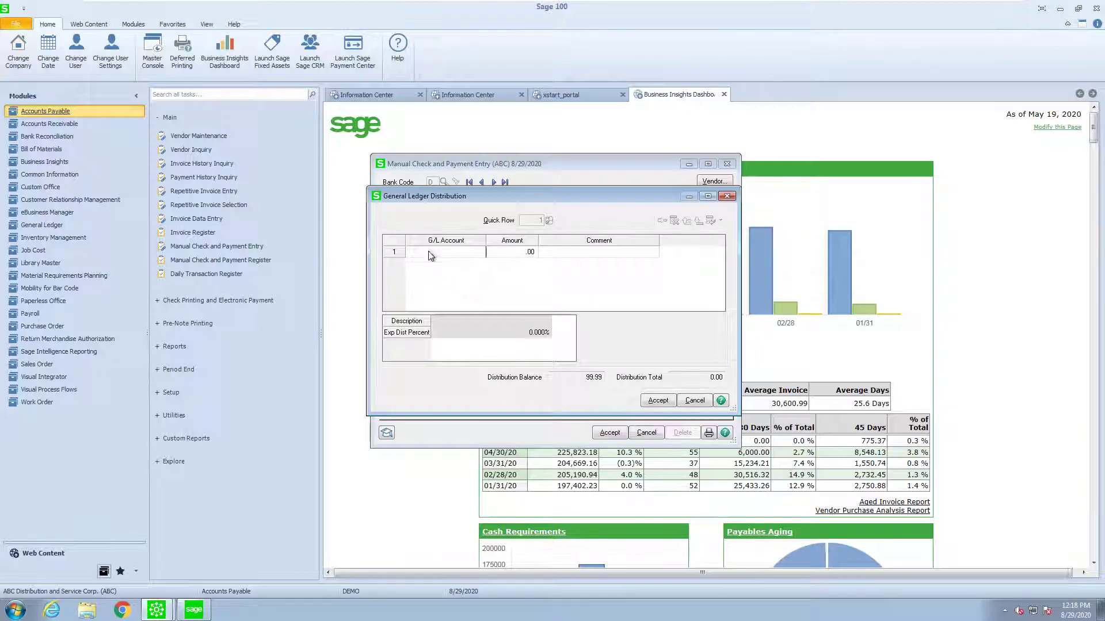
click(475, 255)
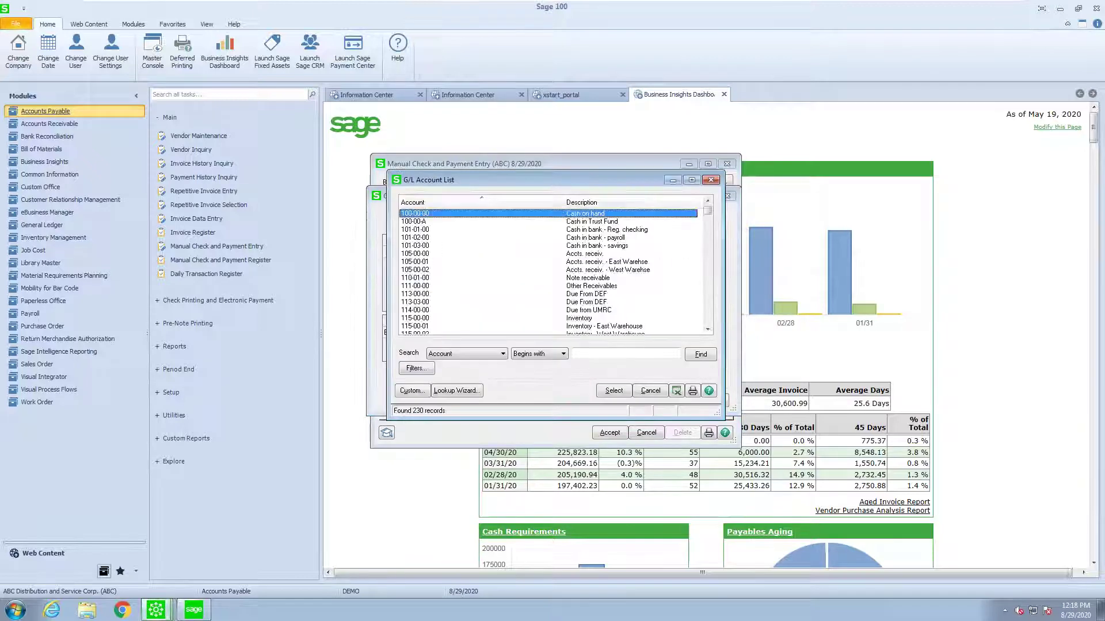
drag(707, 211, 706, 308)
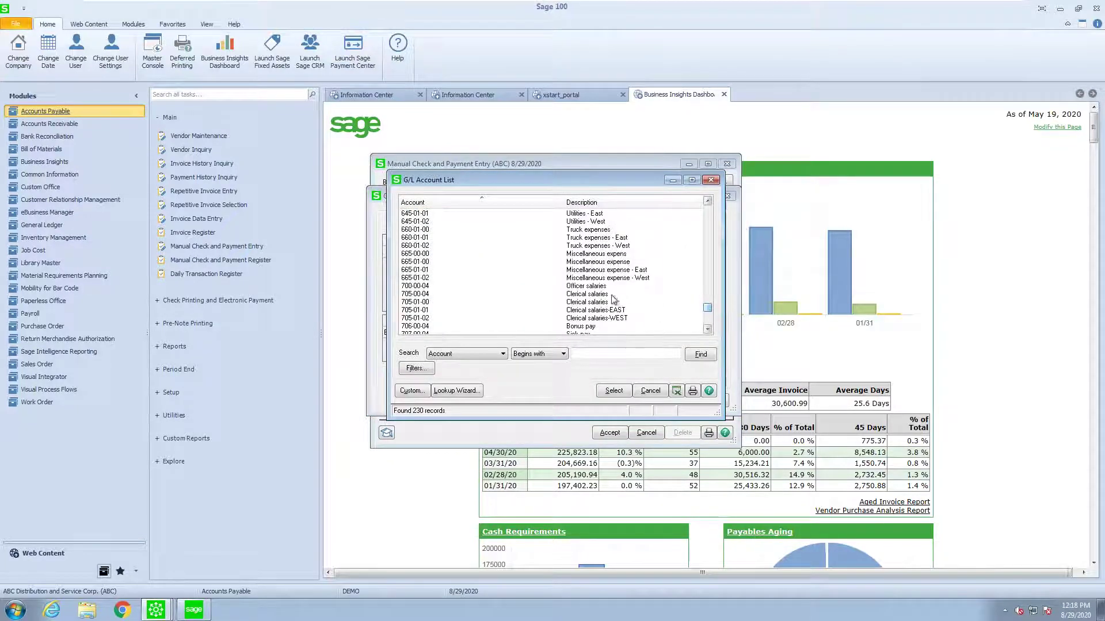
click(599, 287)
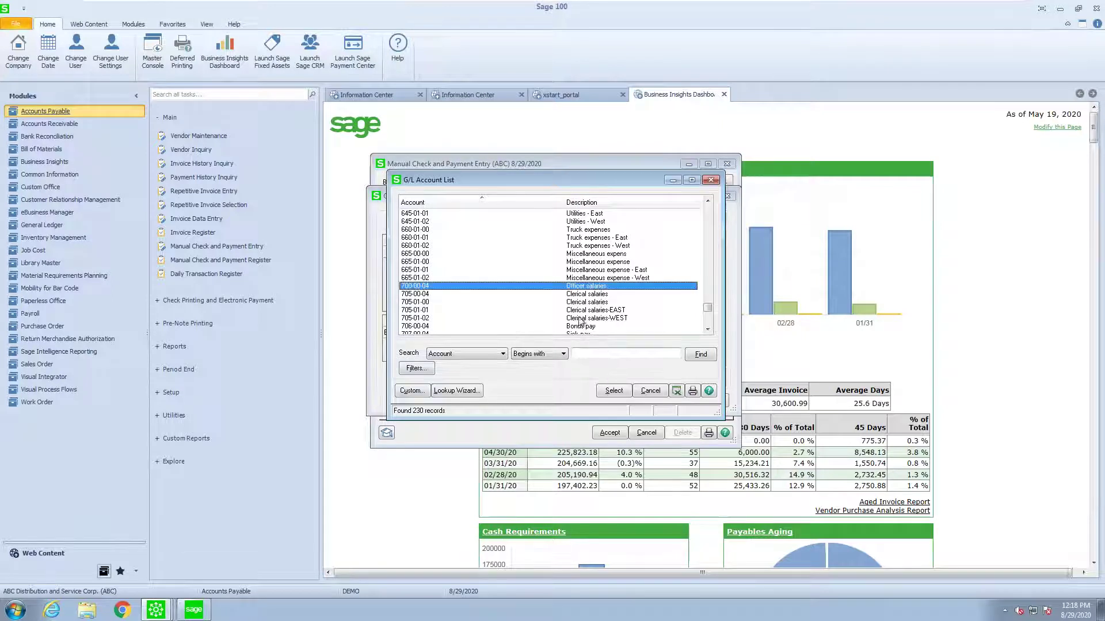
scroll(580, 328, down, 3)
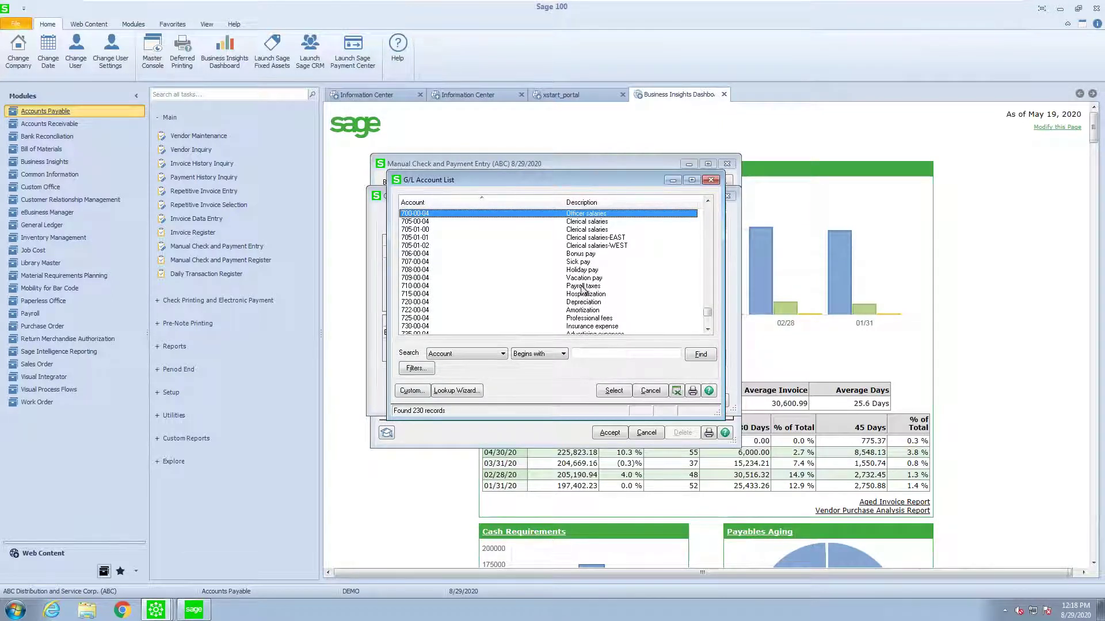
scroll(580, 289, down, 5)
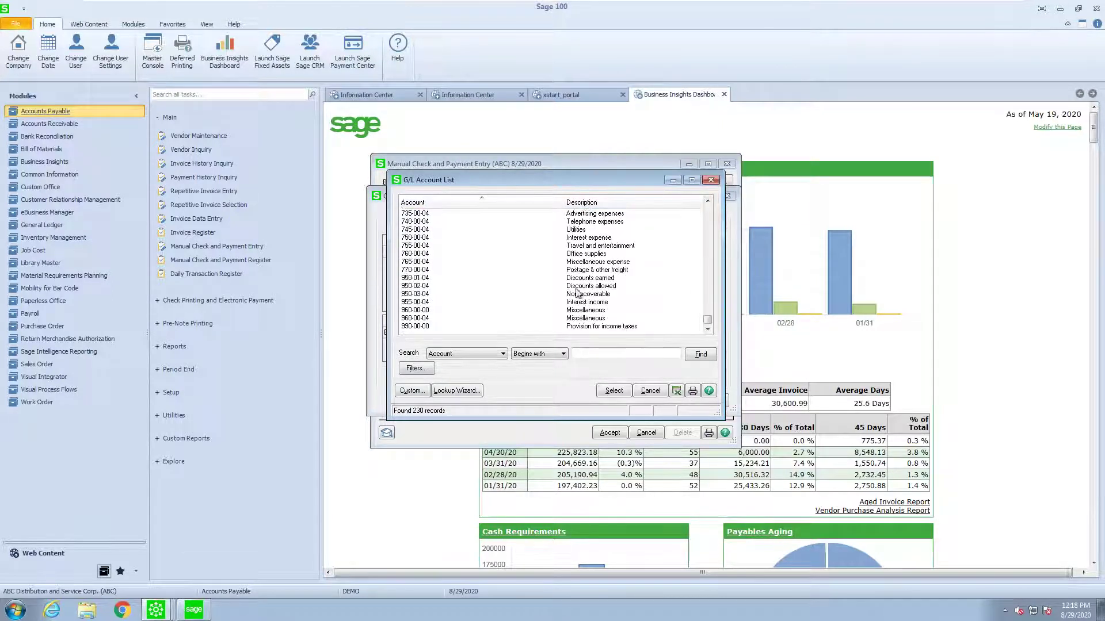
click(571, 255)
click(614, 390)
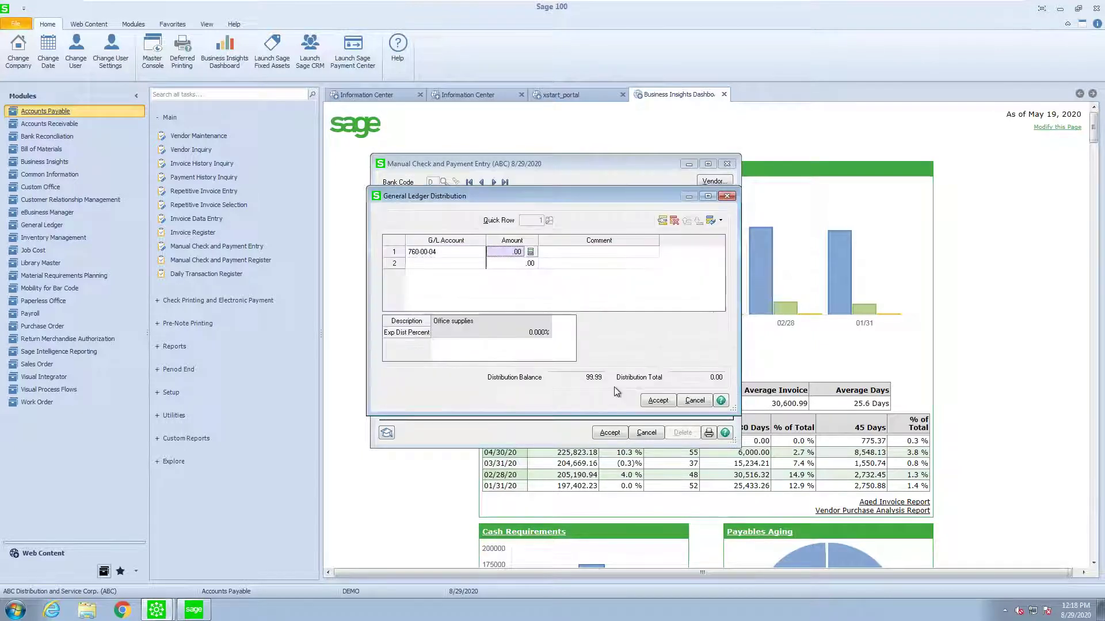
text(9)
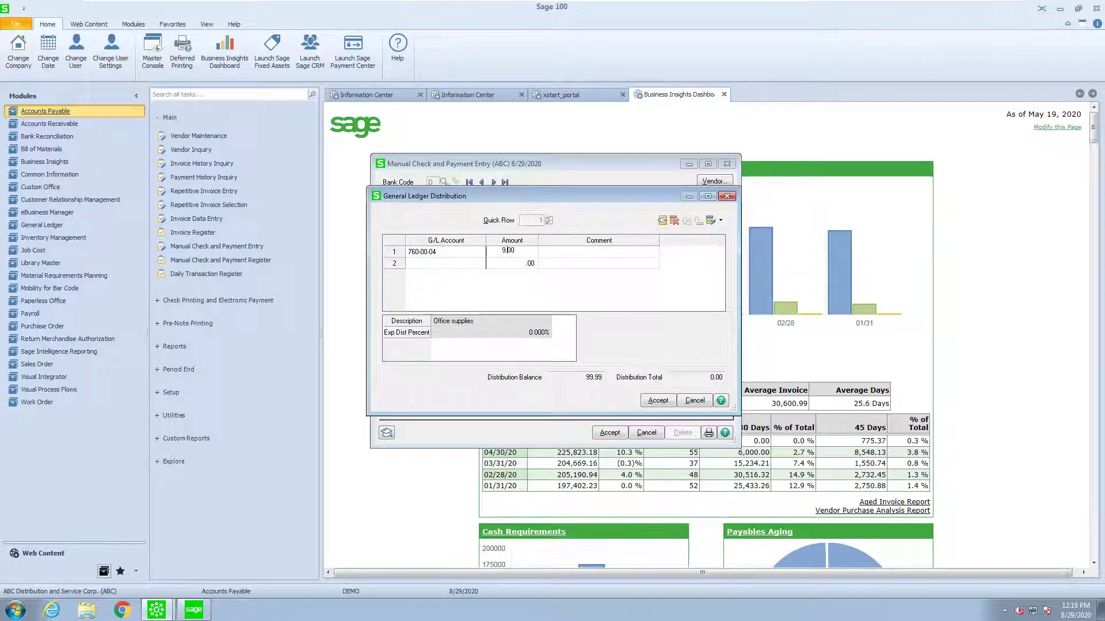
text(.99)
text(10.00)
Distribute the full 99.99 to account 760-00-04 and accept the check.
key(shift+Home)
text(99.99)
key(Tab)
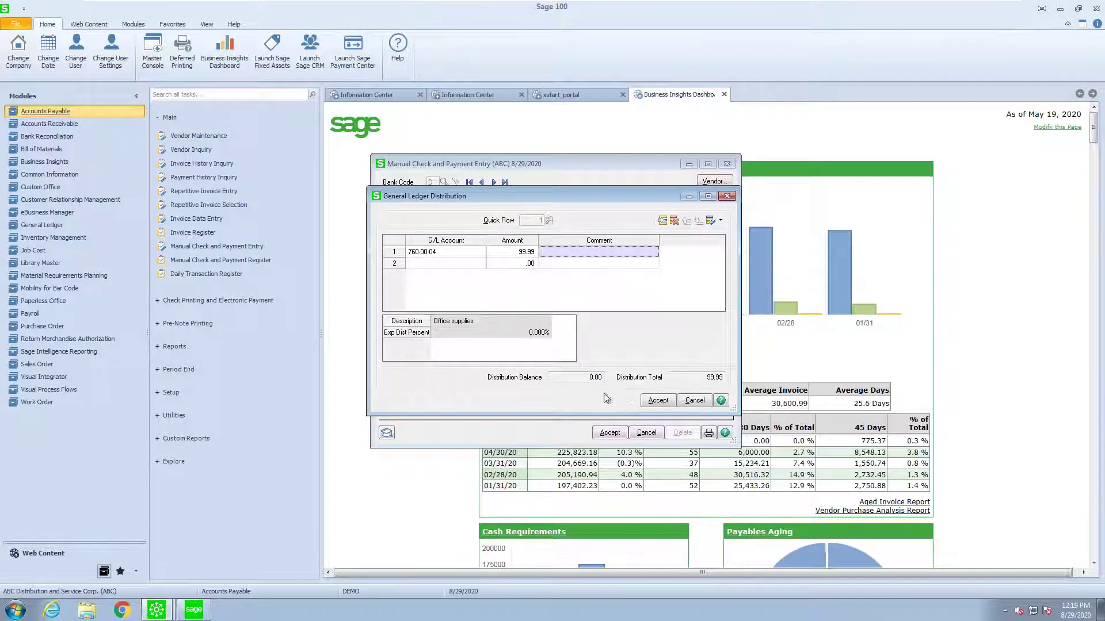
click(656, 402)
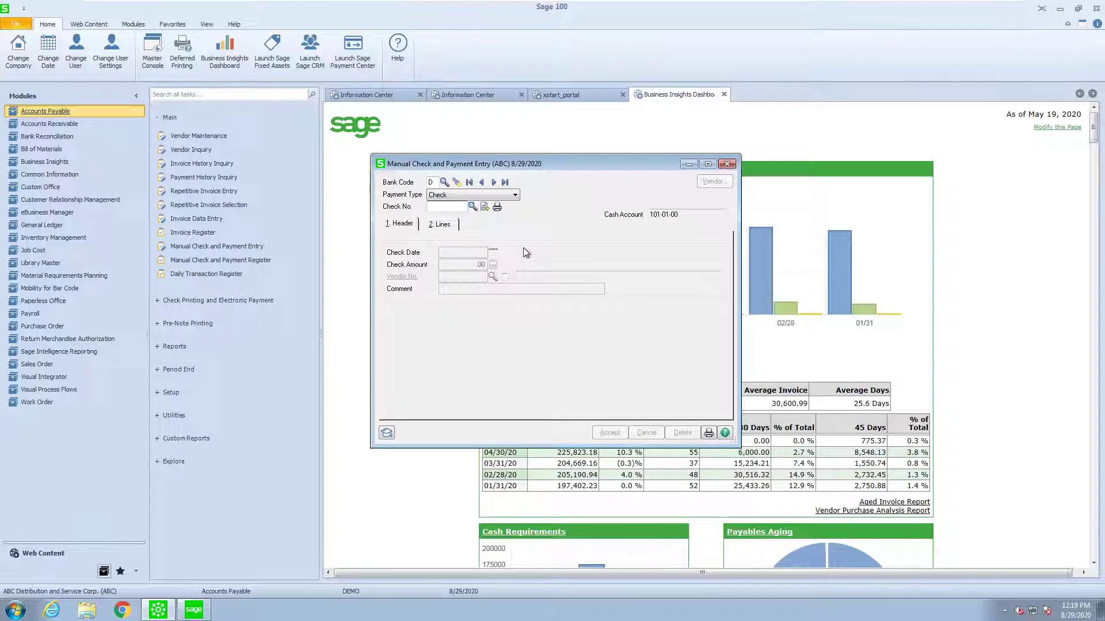
Start a 150.00 check to be printed for vendor Airway Property (01-AIRWAY).
click(497, 212)
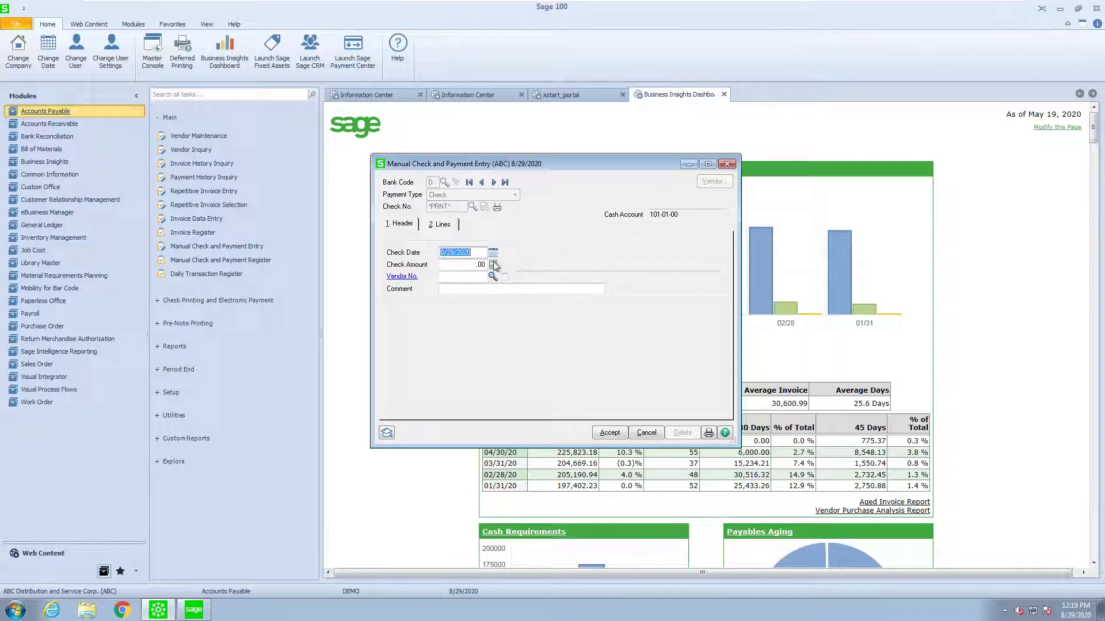
key(Tab)
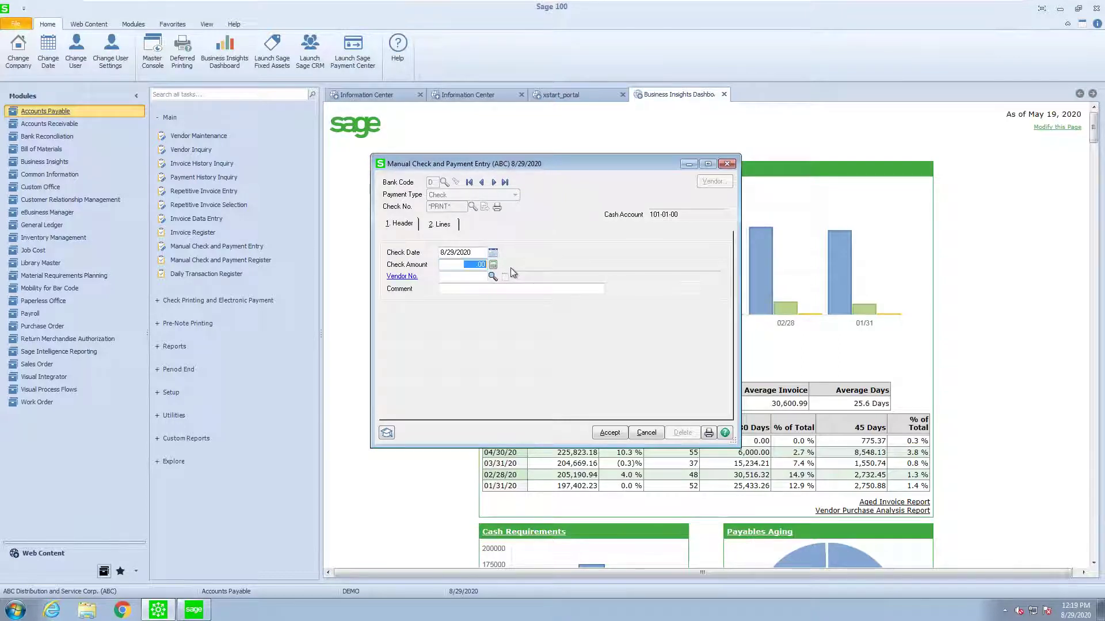
text(1.50)
click(492, 278)
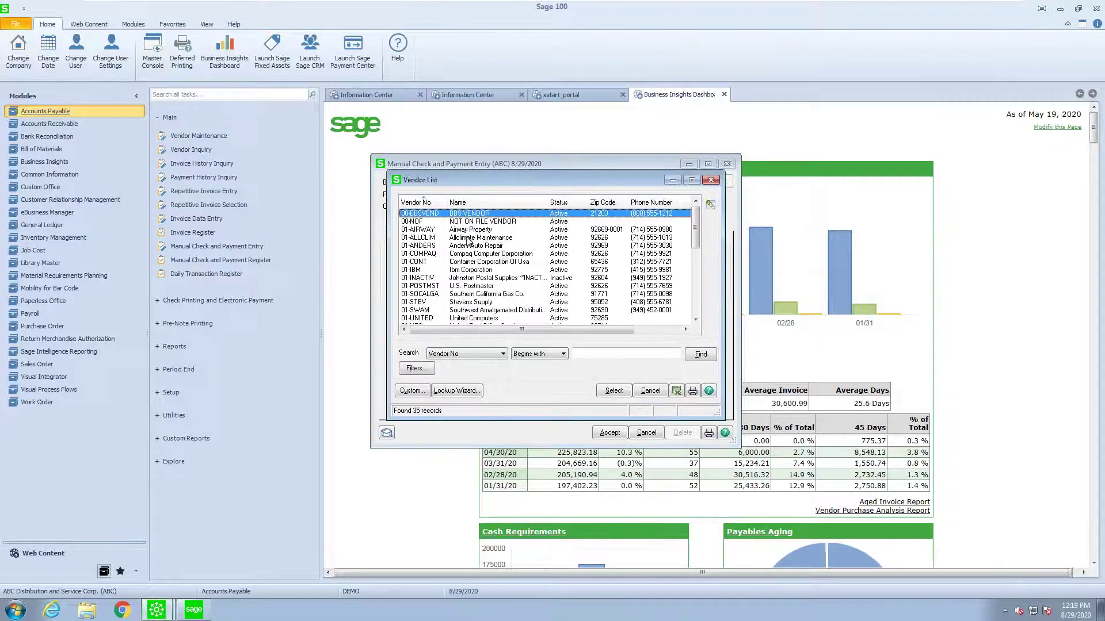
click(466, 231)
click(614, 391)
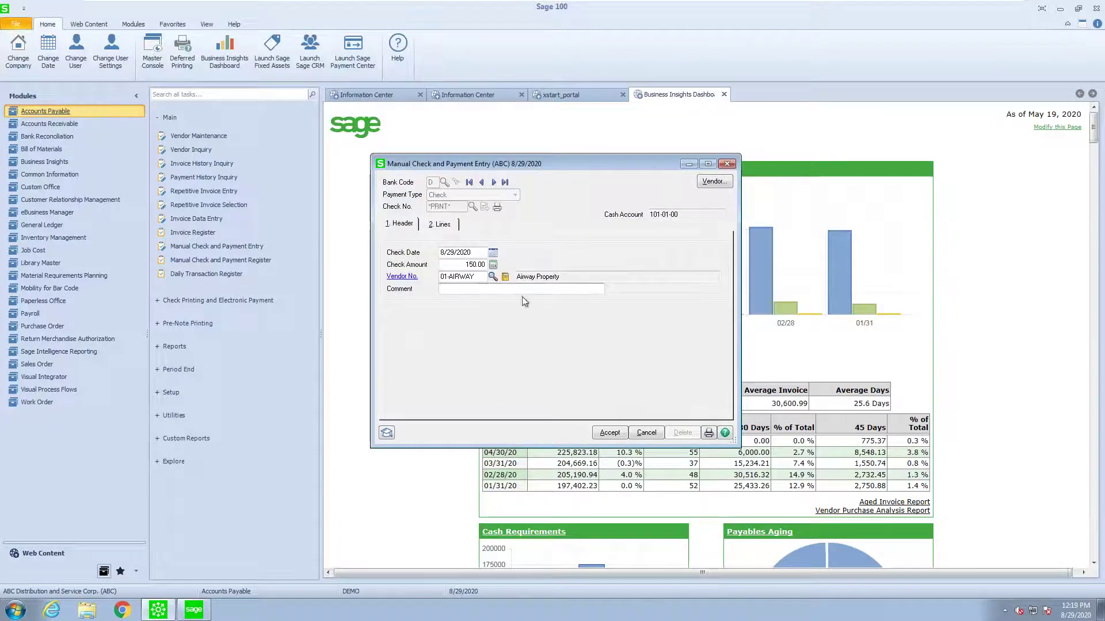
Apply existing invoices 13999 (10.00) and 987-654 (88.88) to the check lines.
click(439, 225)
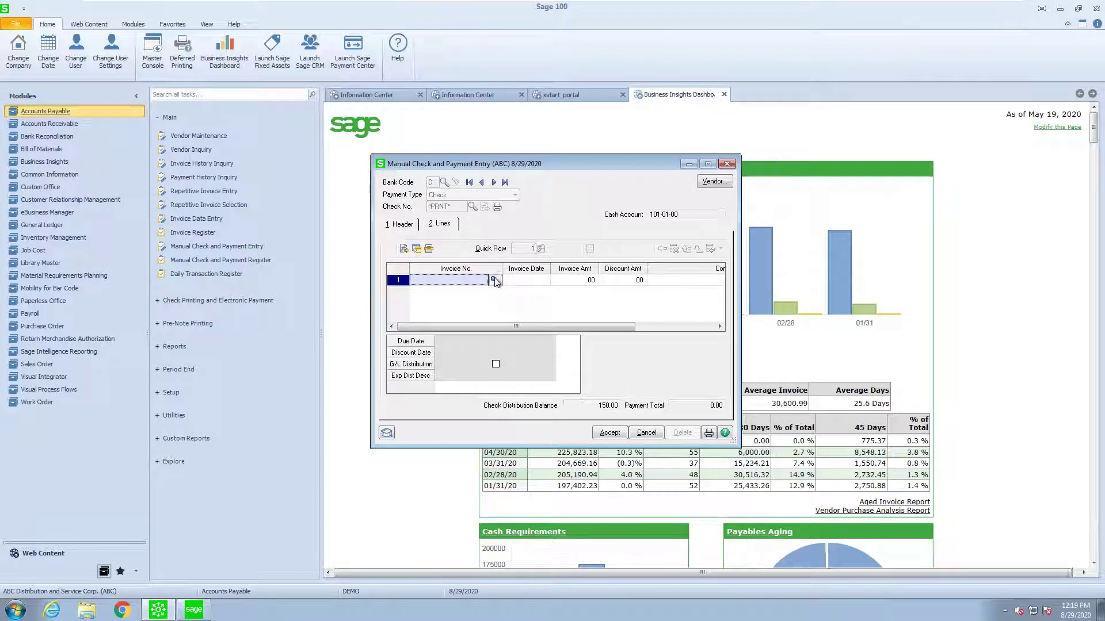
click(494, 280)
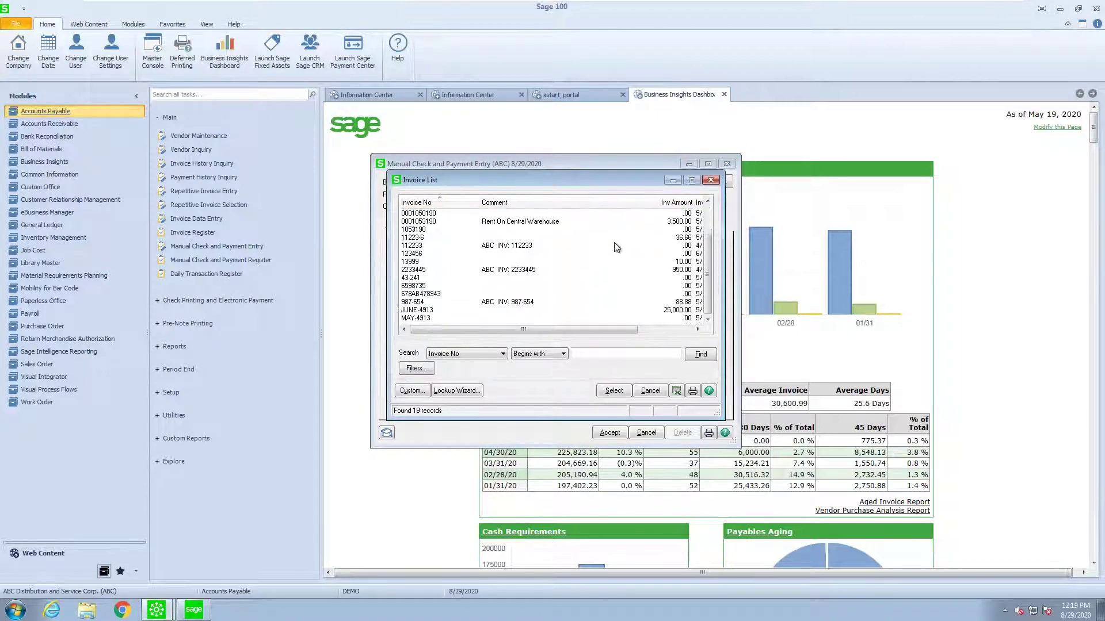
click(650, 391)
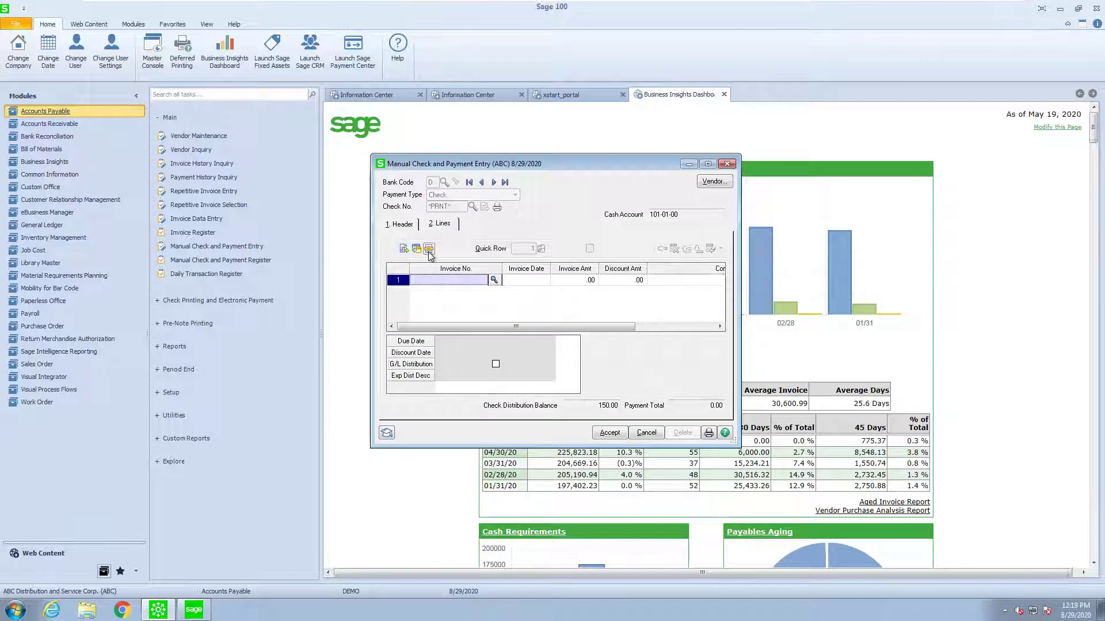
click(416, 249)
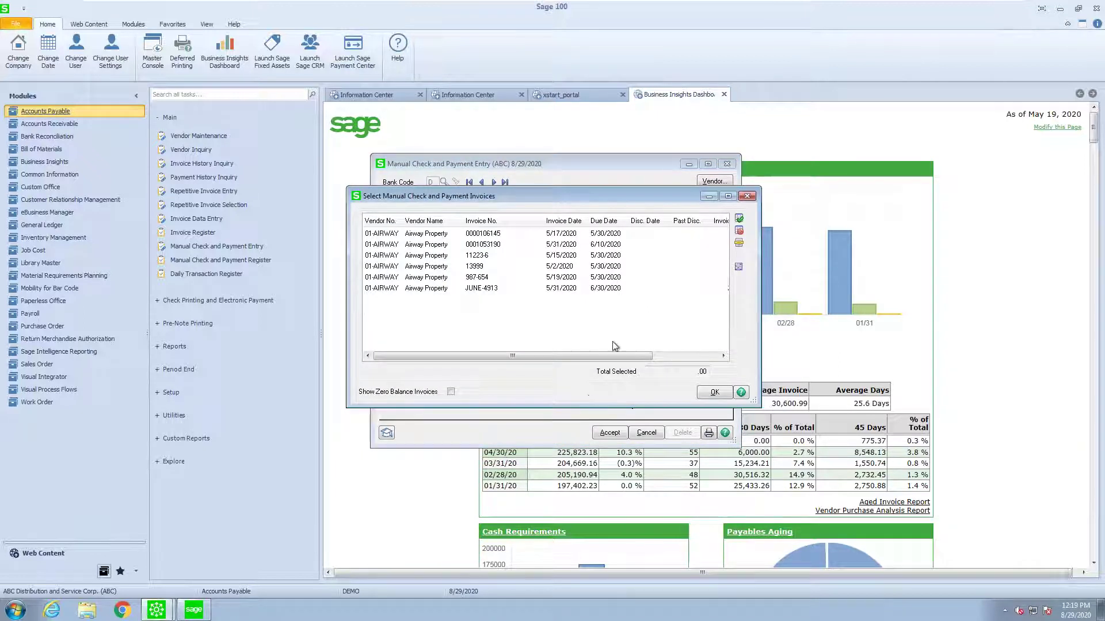
drag(619, 356, 682, 358)
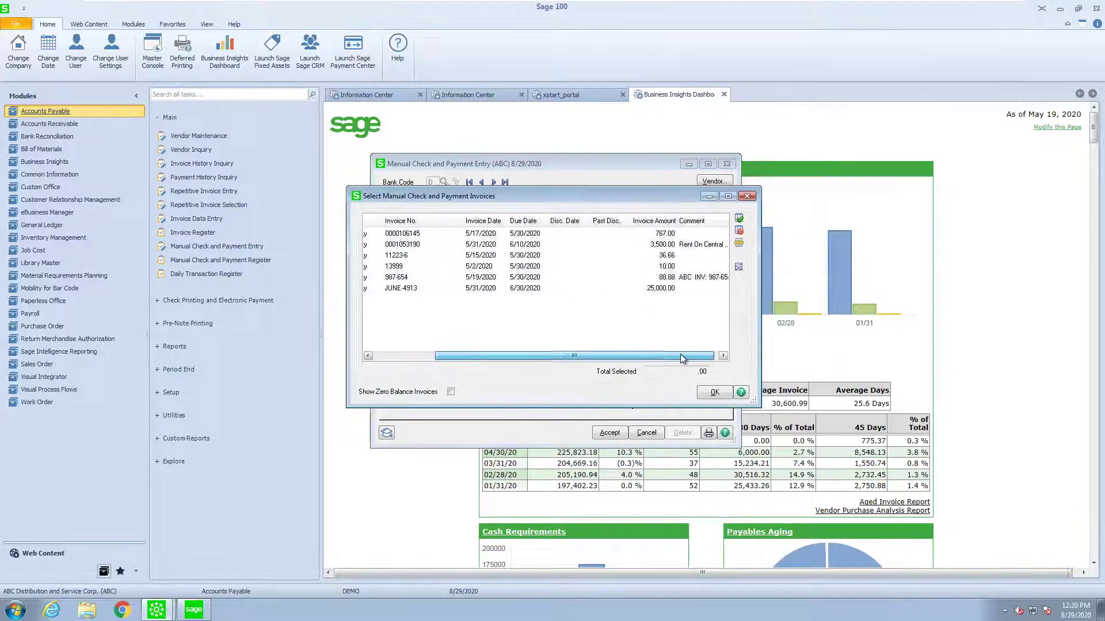
click(644, 268)
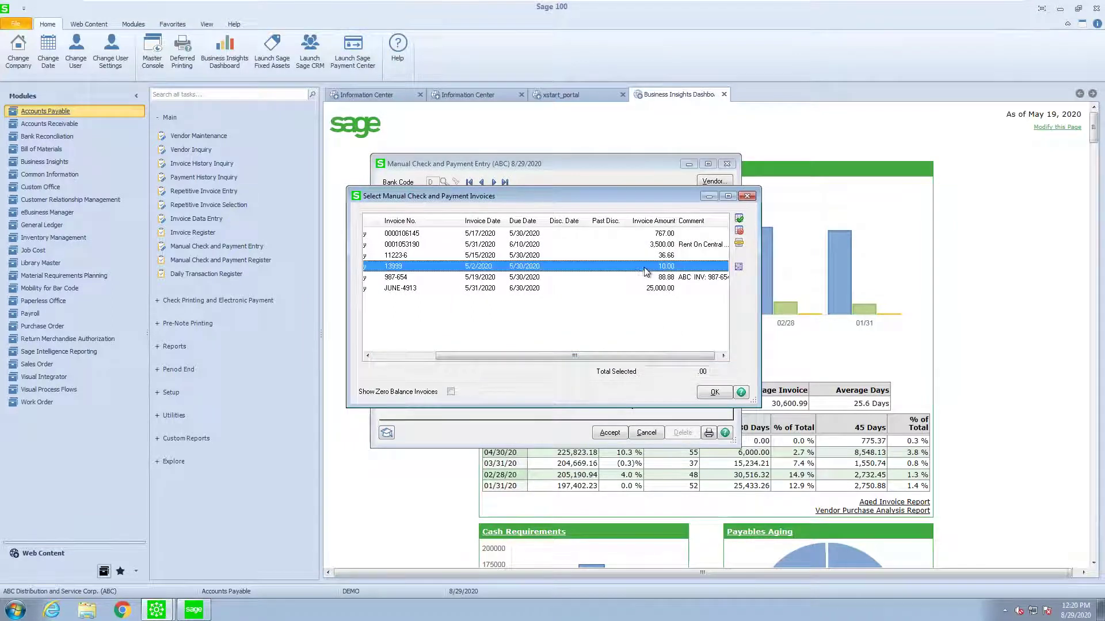
ctrl+click(512, 277)
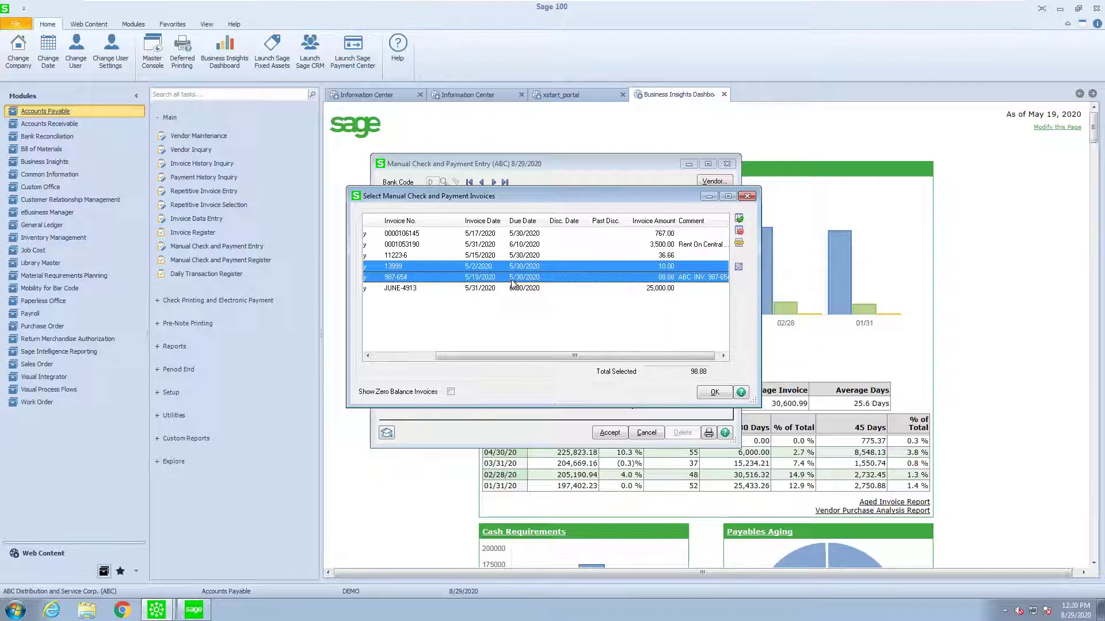
ctrl+click(460, 239)
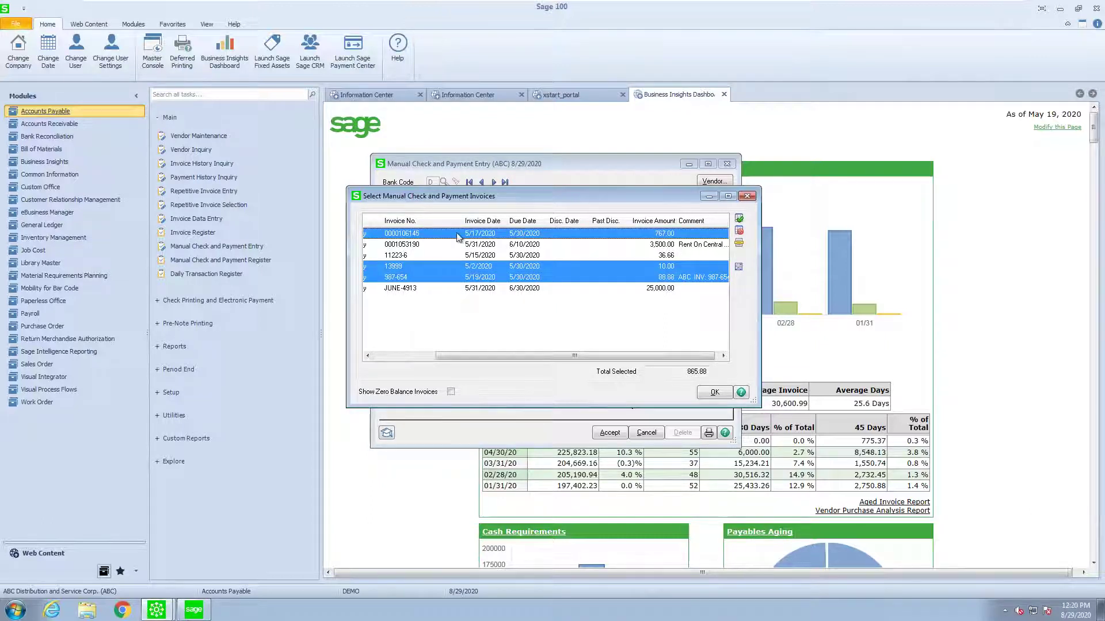
click(458, 238)
click(648, 269)
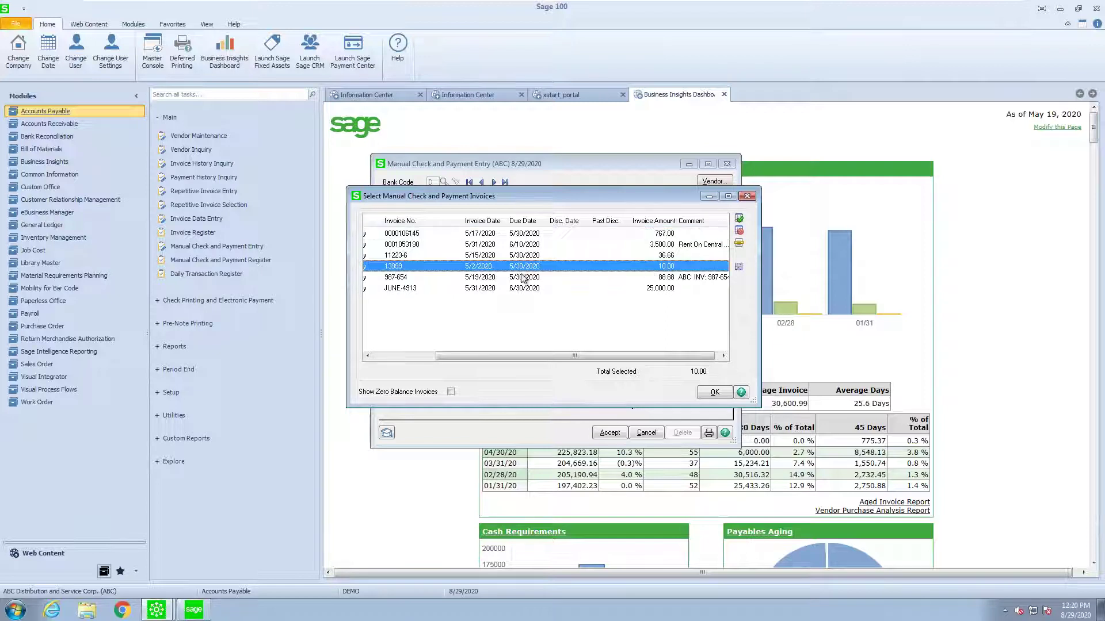
ctrl+click(493, 278)
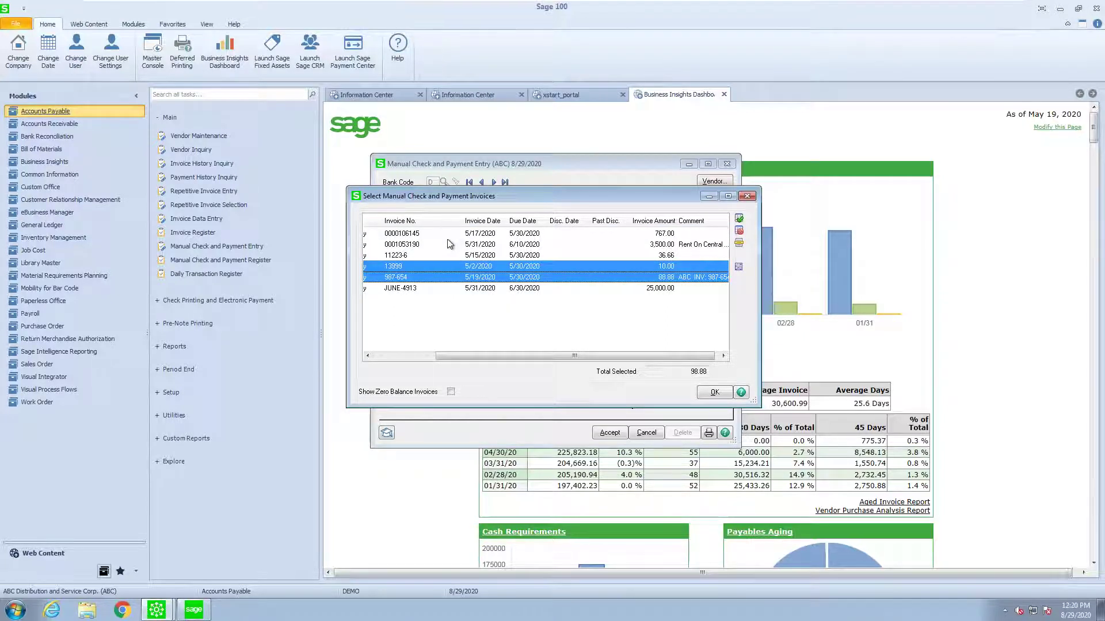
click(709, 393)
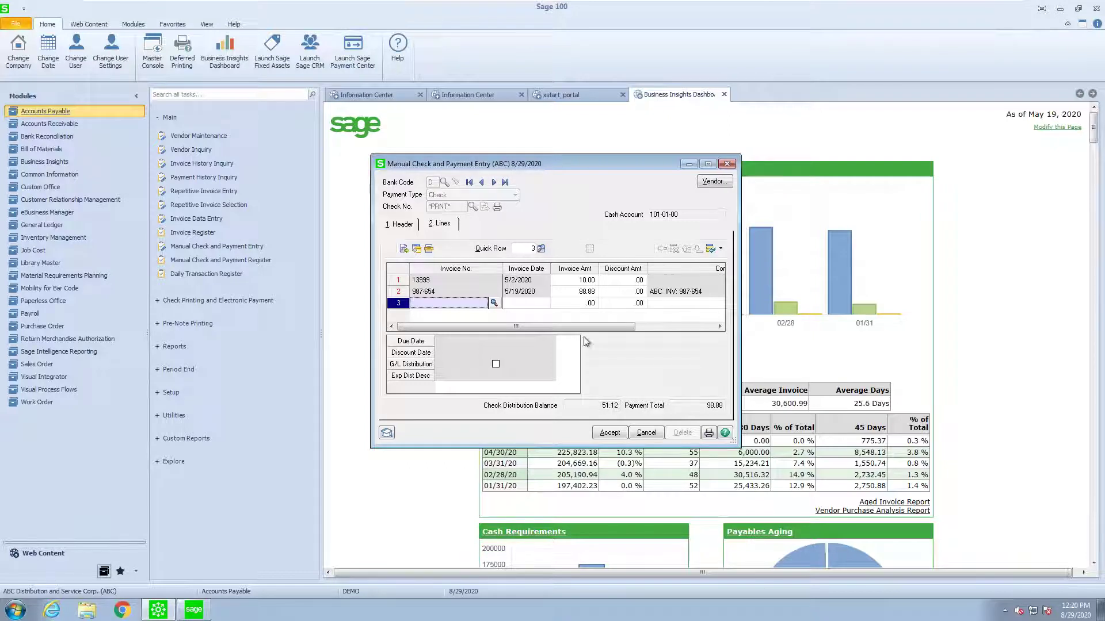
Distribute the remaining 51.12 to account 555-00-03 and save the 150.00 check.
click(404, 248)
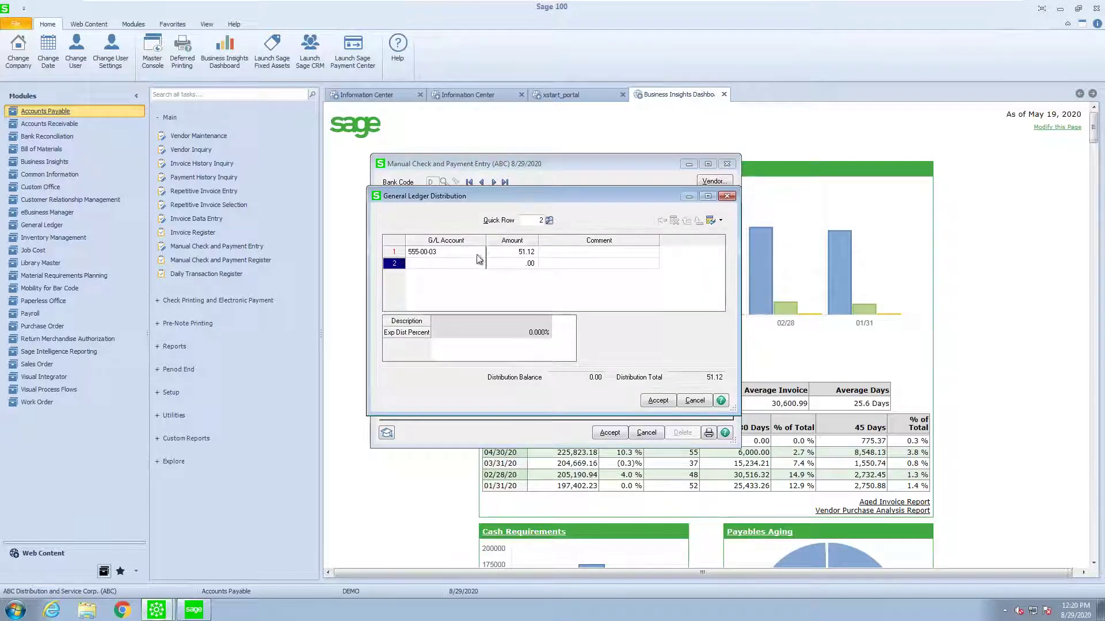
click(657, 402)
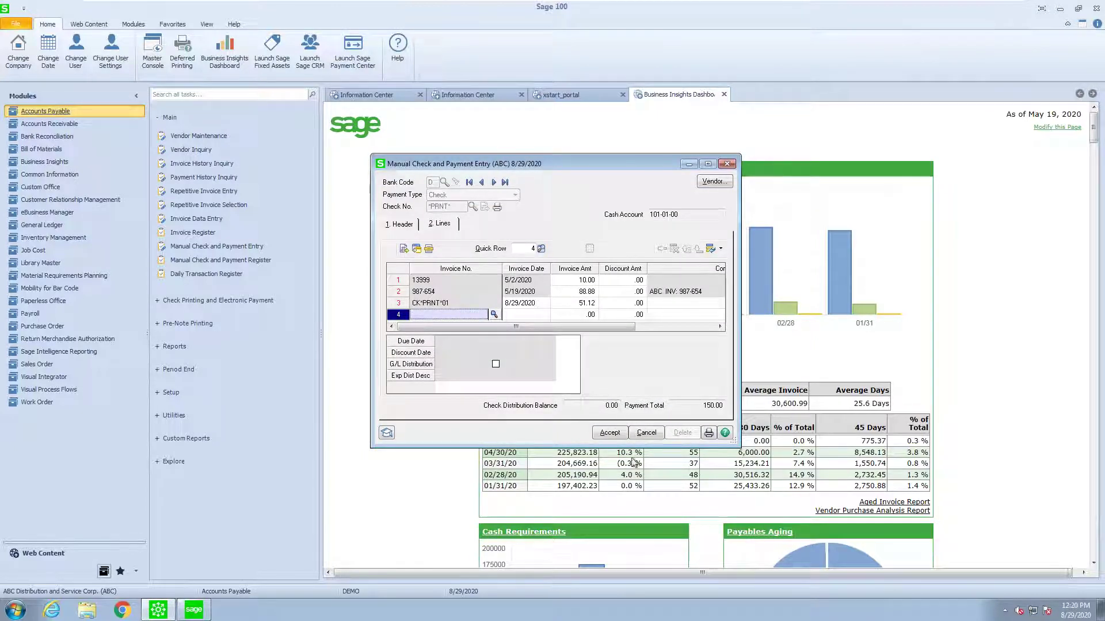
click(608, 436)
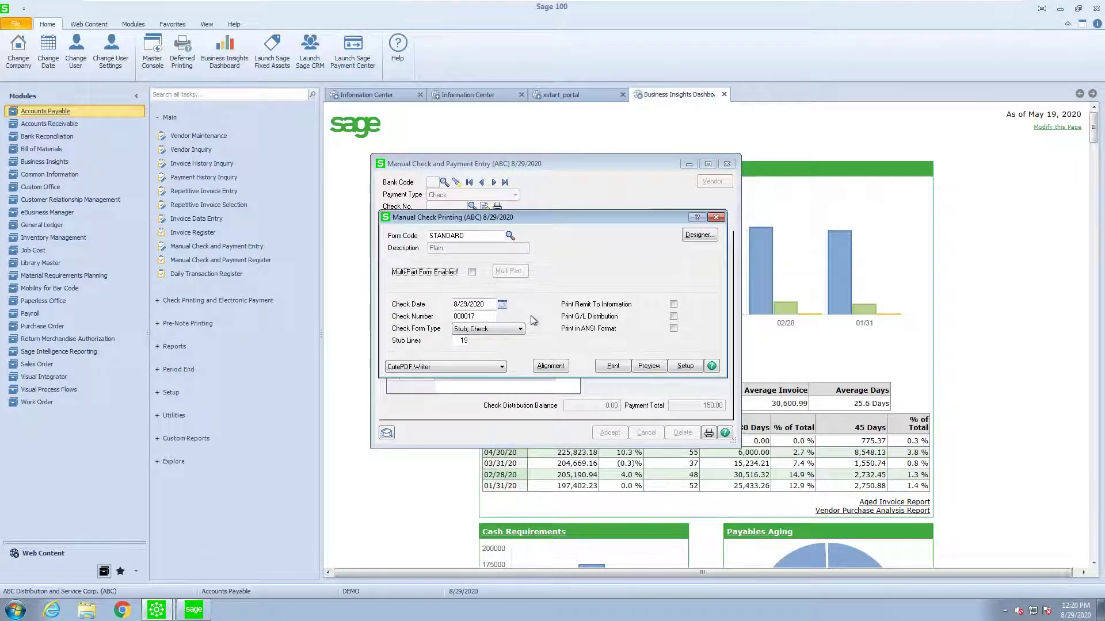
Choose form code MICR CHECK, then preview check 000017 for 150.00 to Airway Property.
click(510, 237)
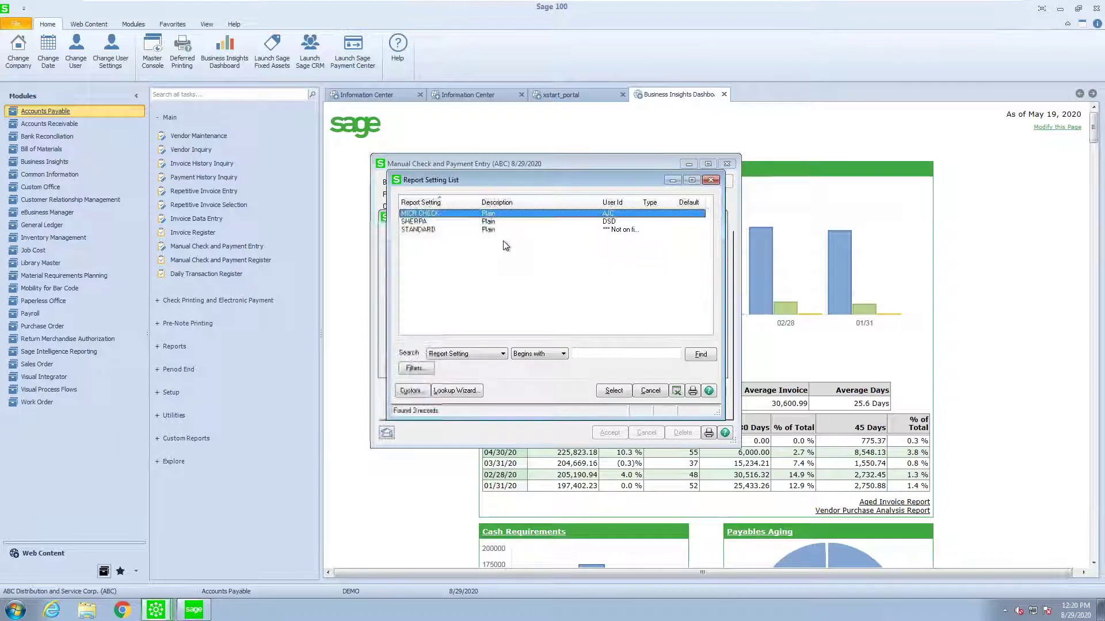
click(615, 391)
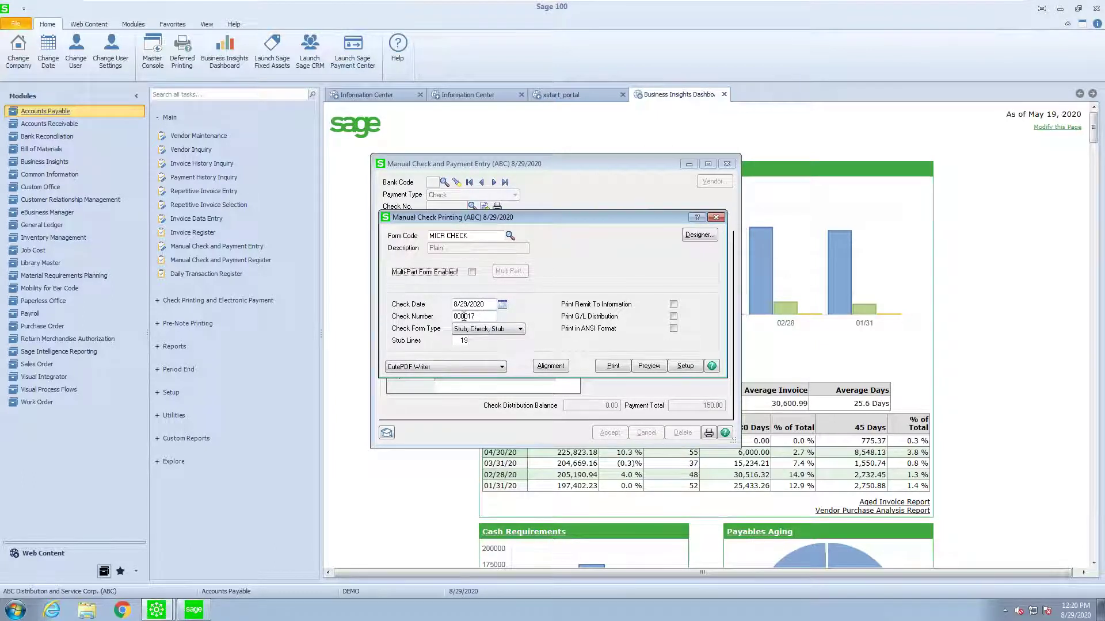
click(521, 329)
click(650, 367)
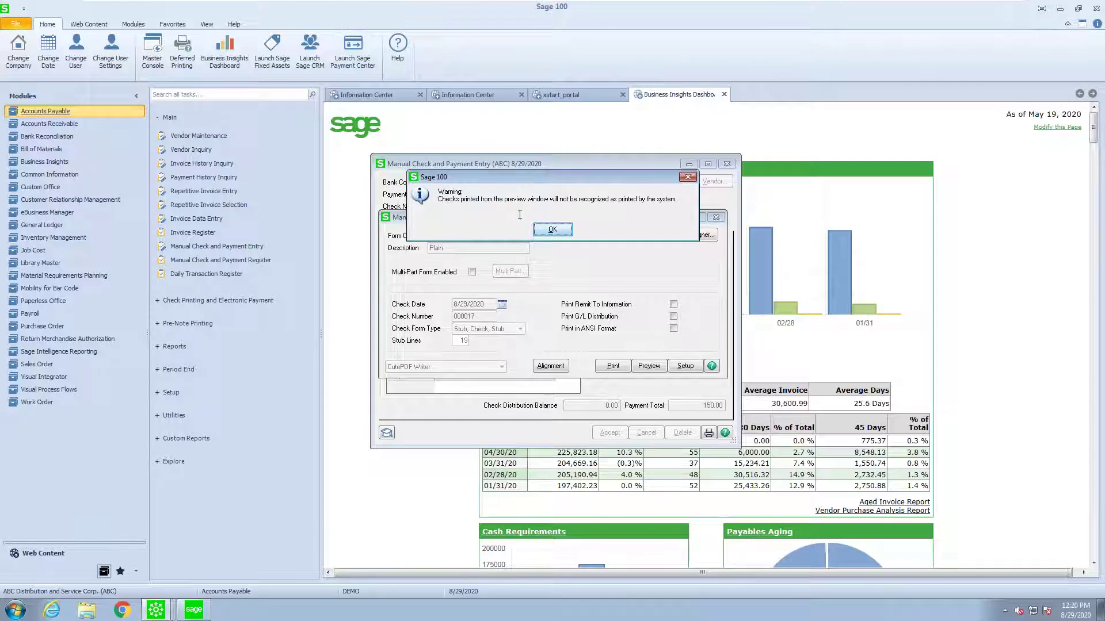
click(553, 229)
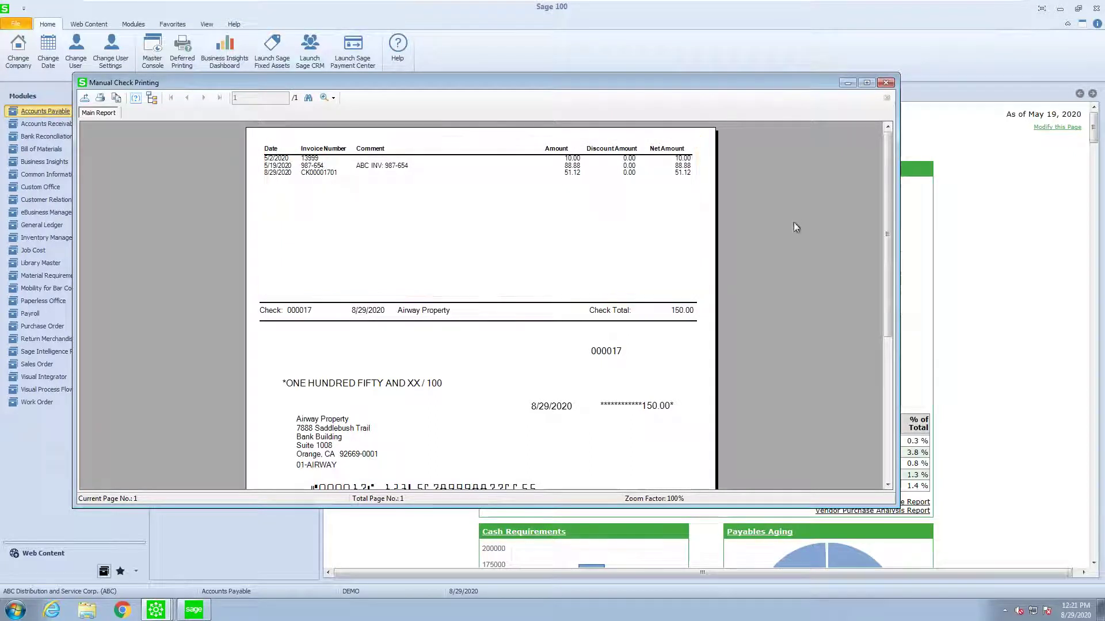
scroll(888, 224, down, 3)
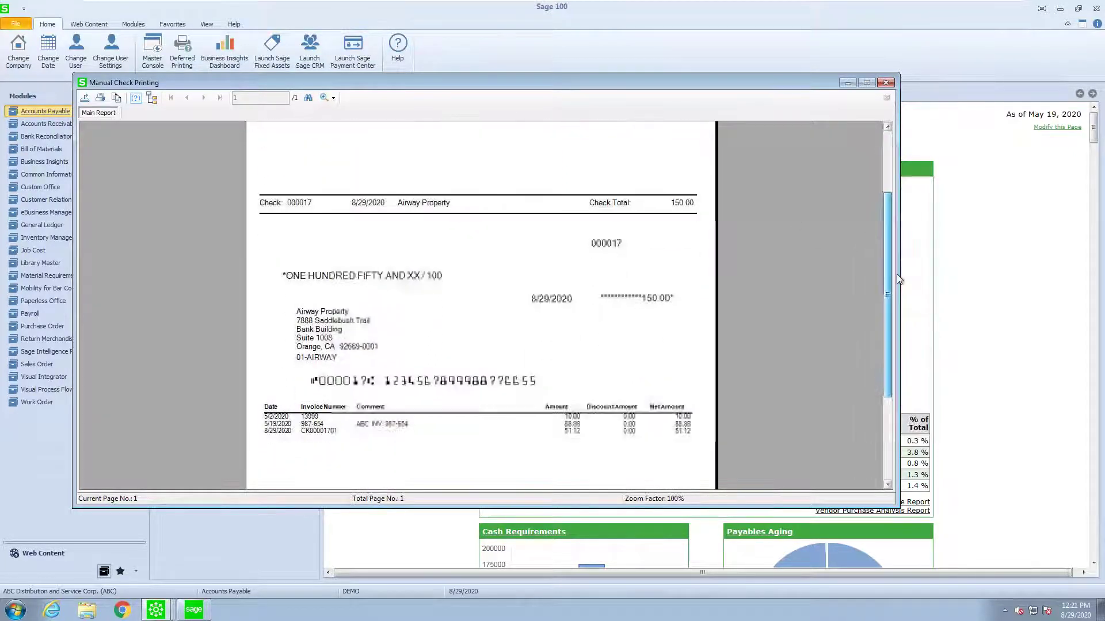
click(887, 84)
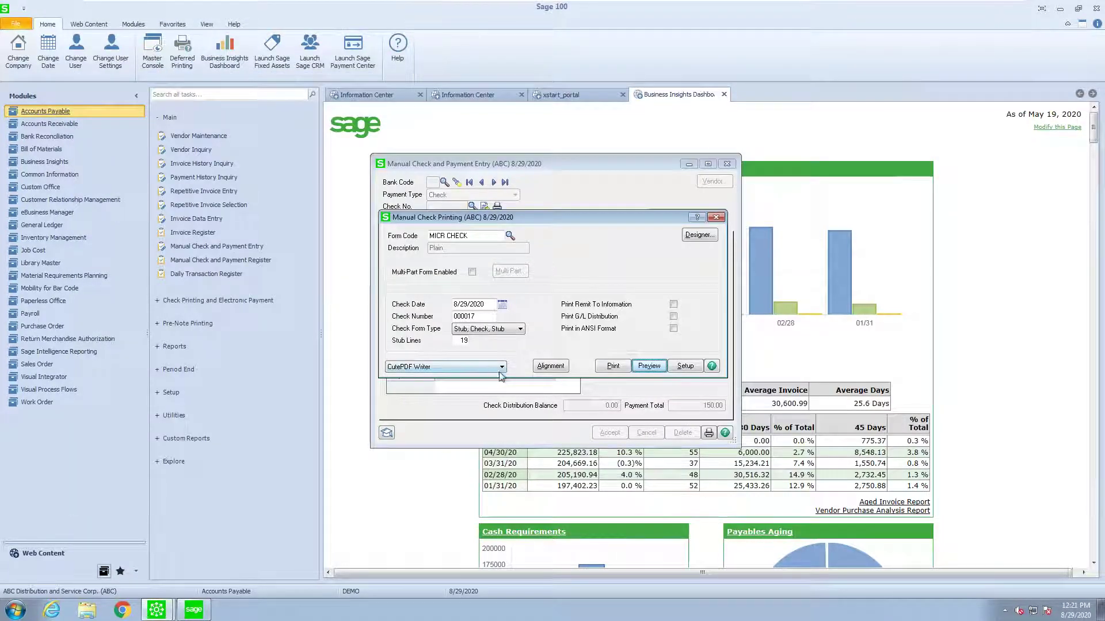
Print check 000017, confirm it as last printed, and skip the PDF copy.
click(610, 372)
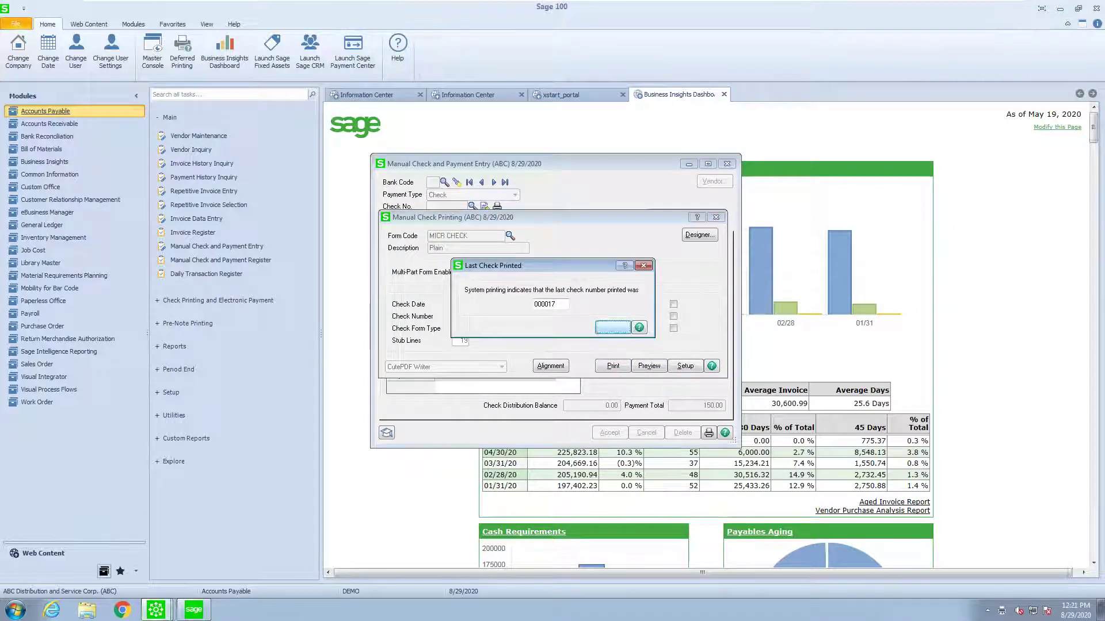
click(612, 327)
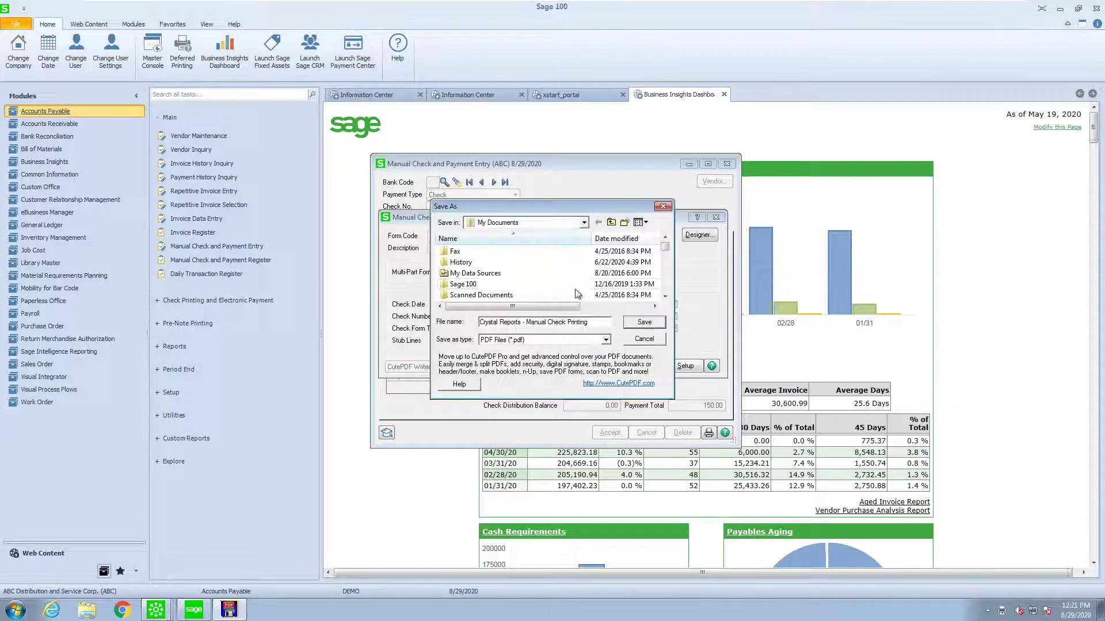
click(645, 339)
click(611, 331)
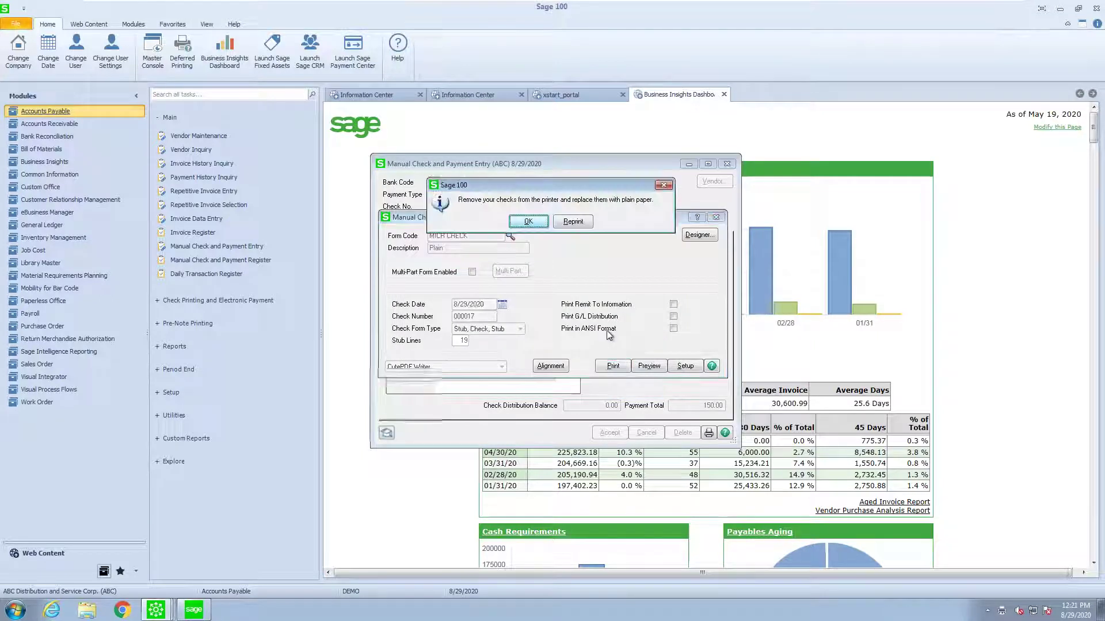
click(540, 226)
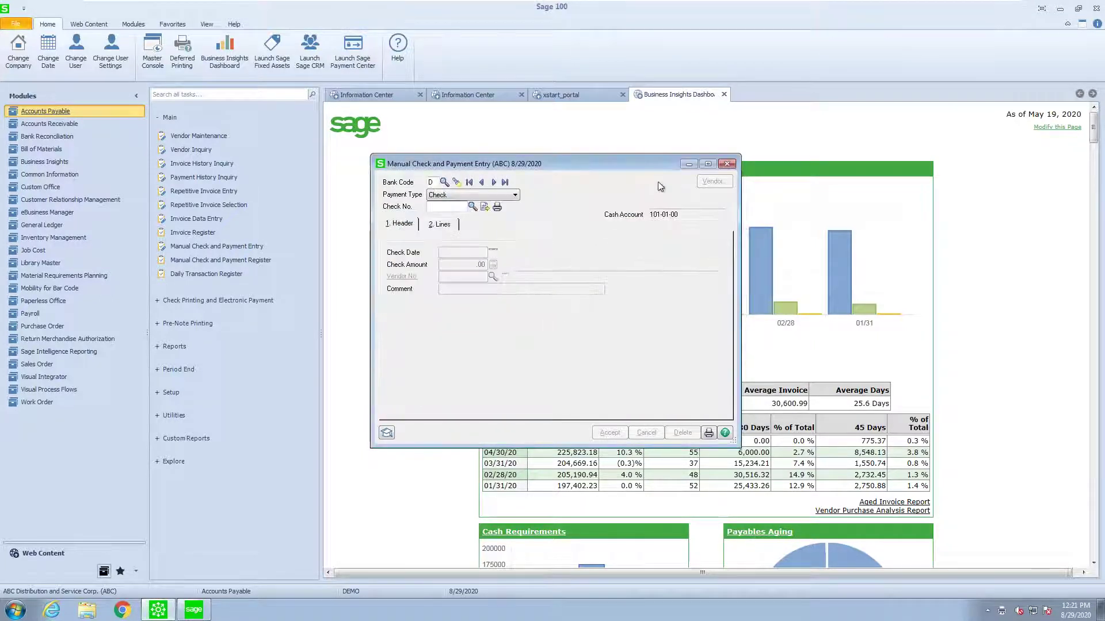
Preview register MC-000004 and its division recap (249.99) at Page Width zoom.
click(728, 162)
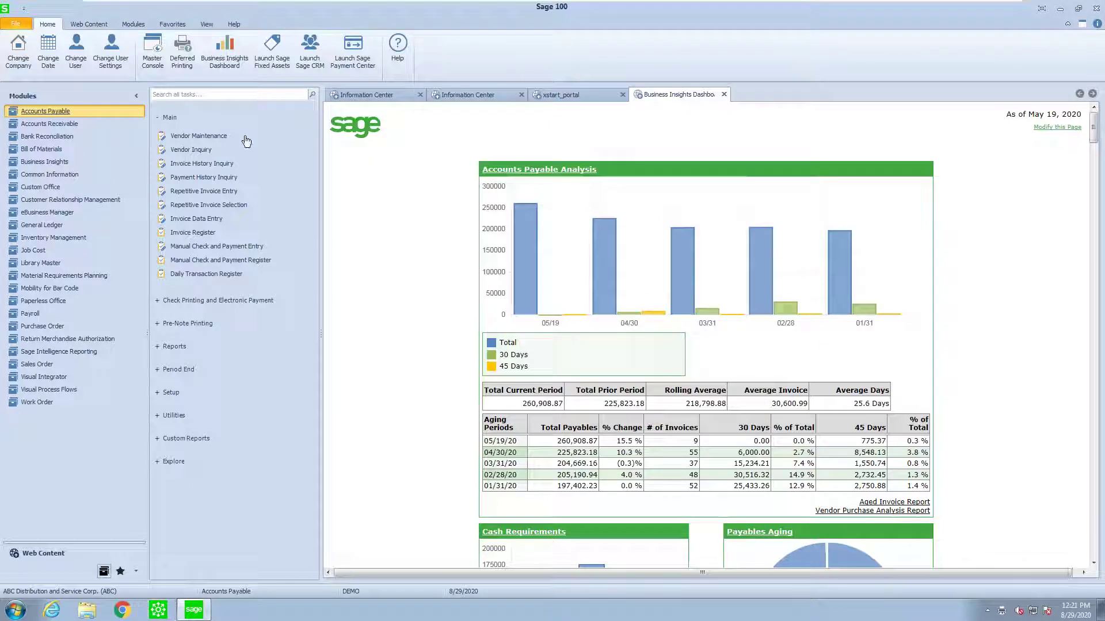
click(222, 262)
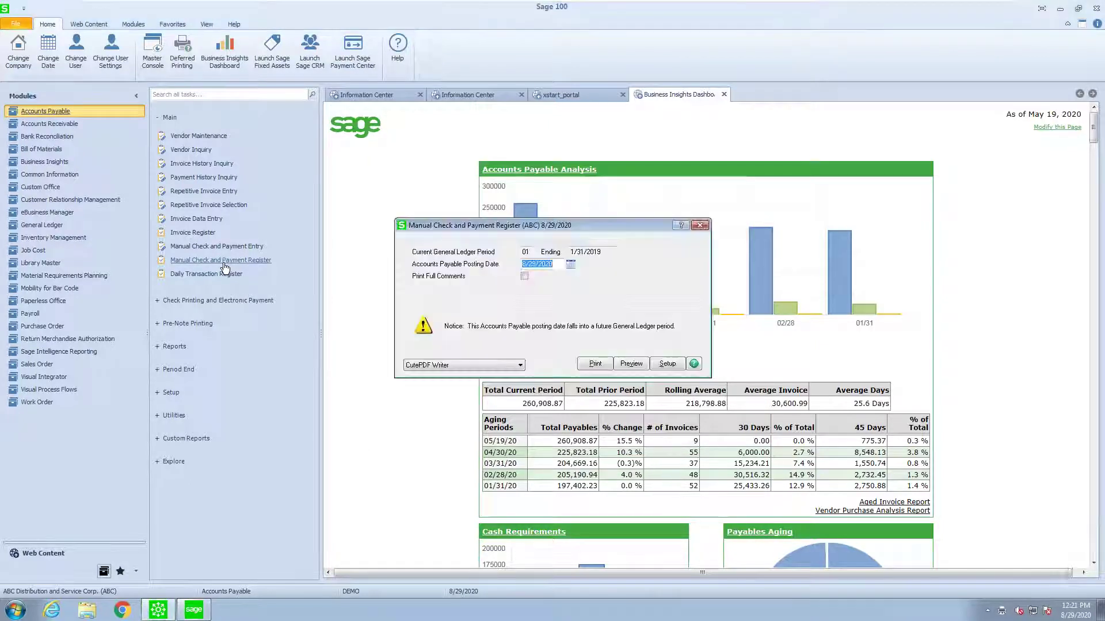
click(636, 363)
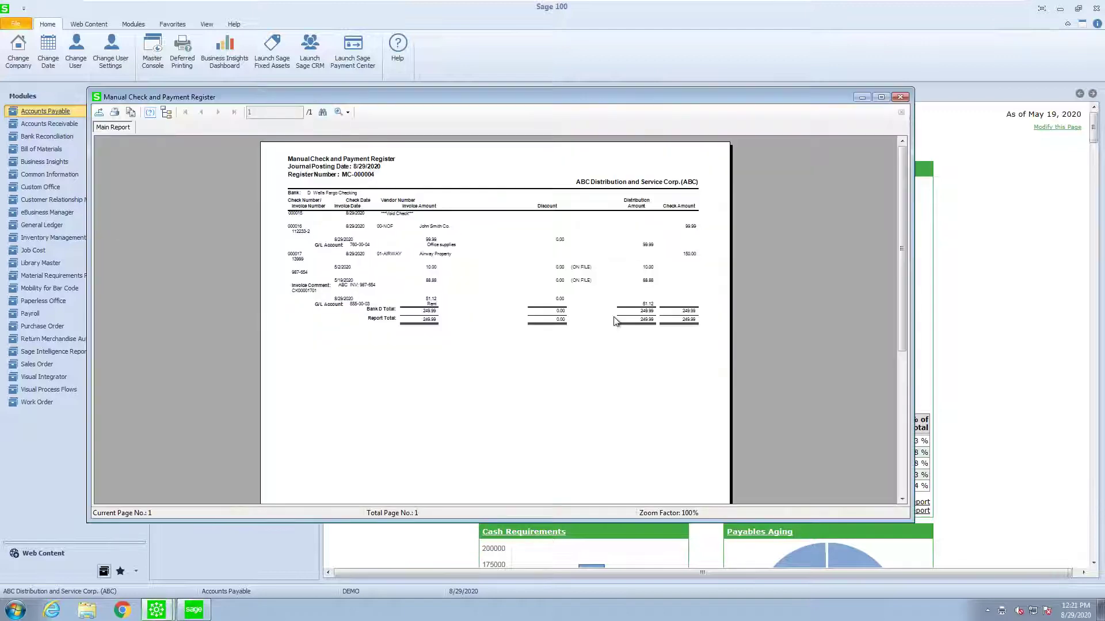
click(348, 114)
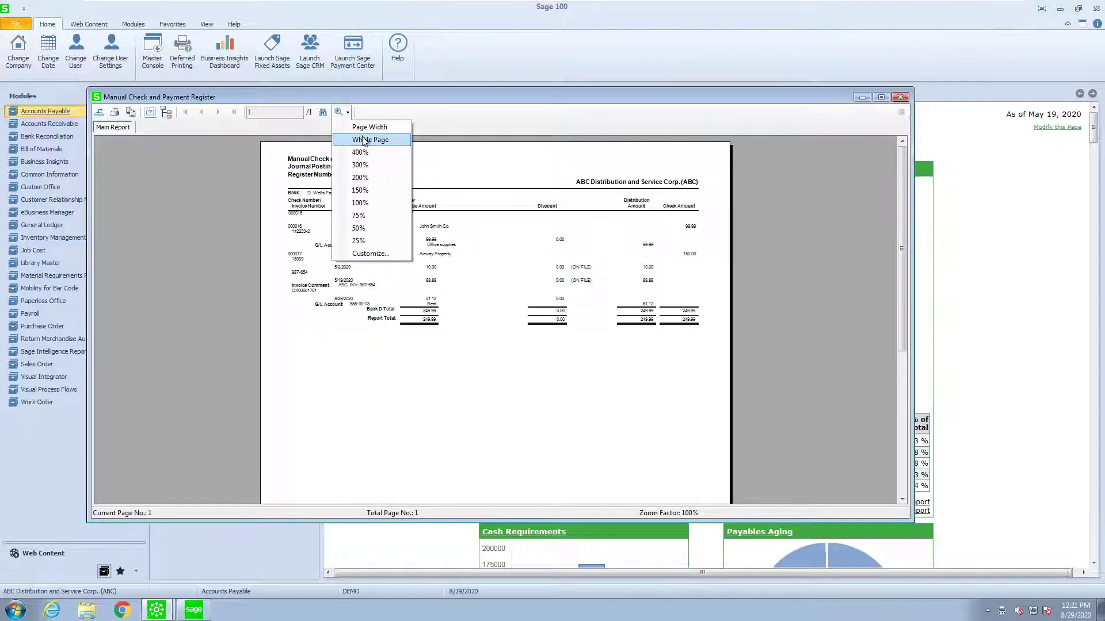
click(366, 127)
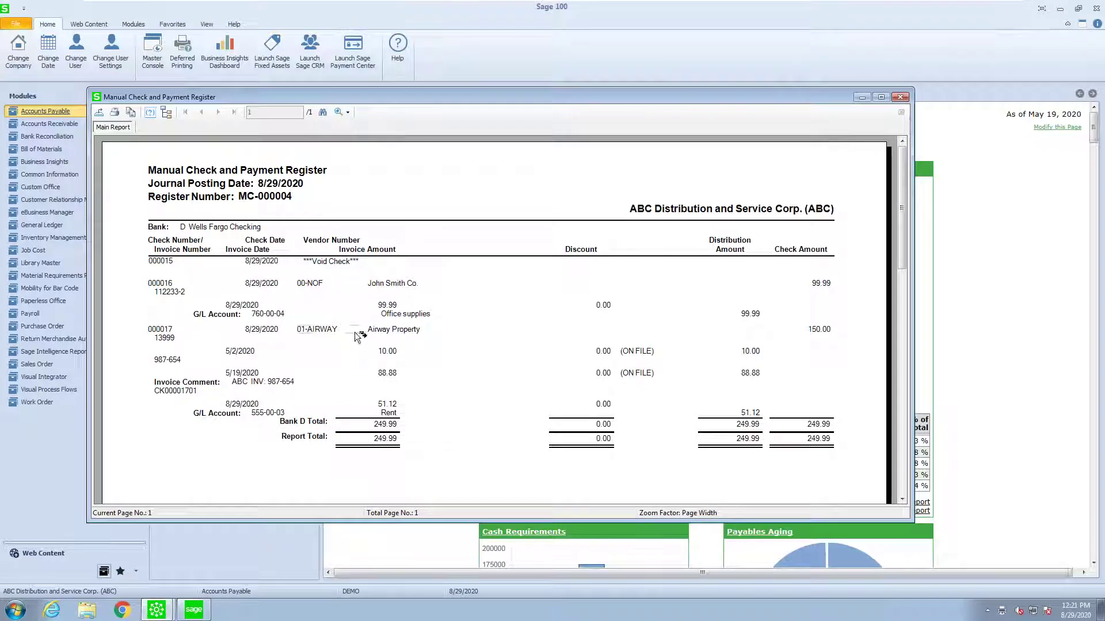
click(902, 98)
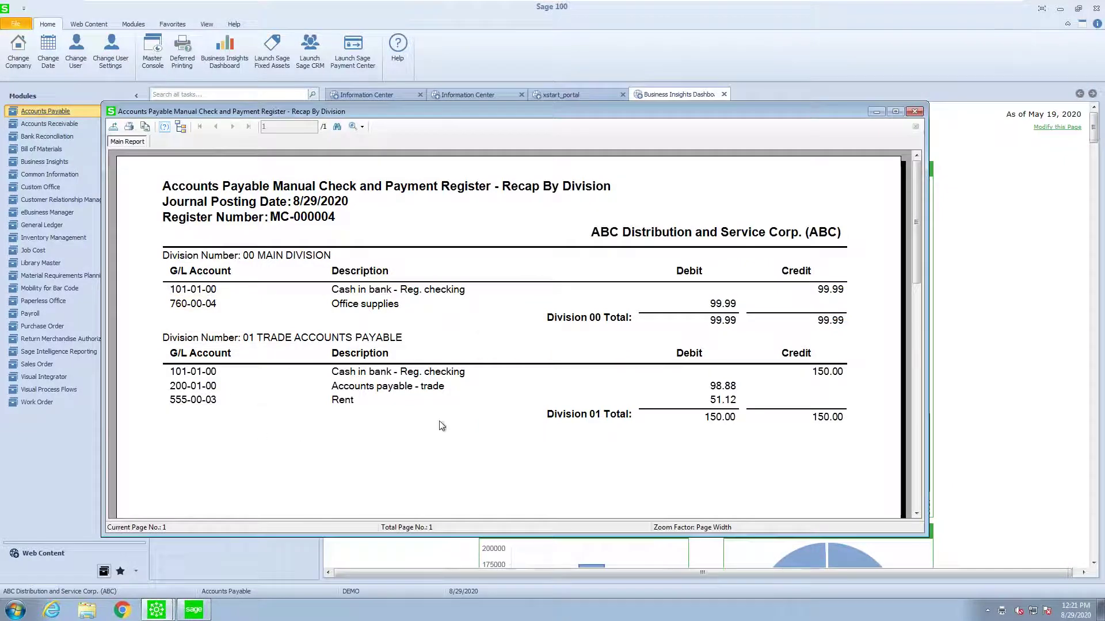
click(917, 114)
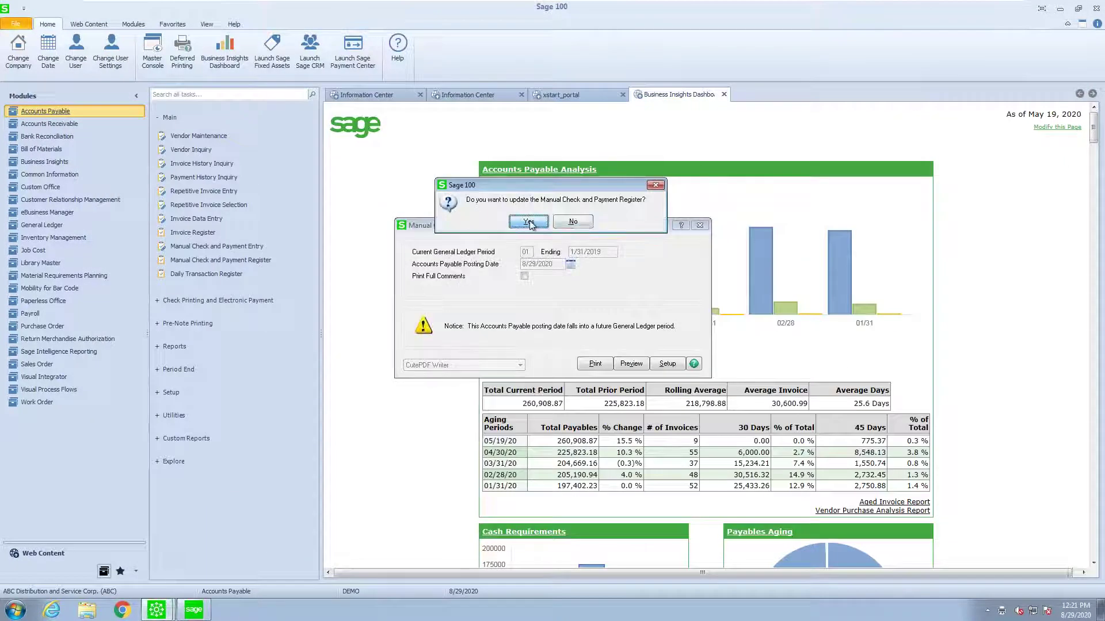
Update the check register, then preview and update the 249.99 Daily Transaction Register.
click(530, 225)
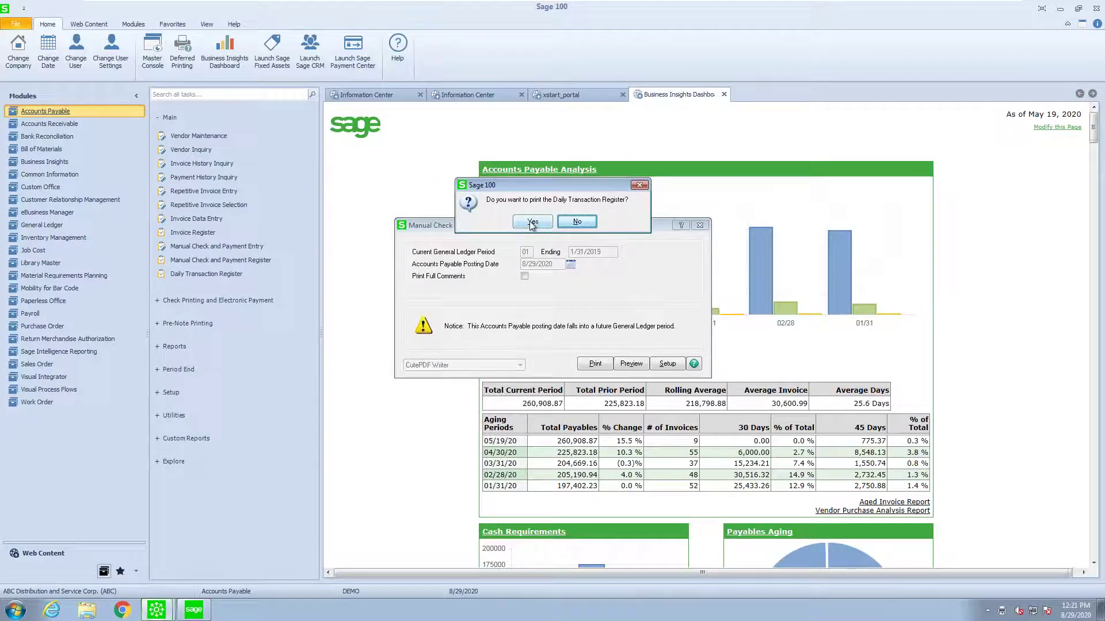
click(530, 224)
mouse_move(631, 318)
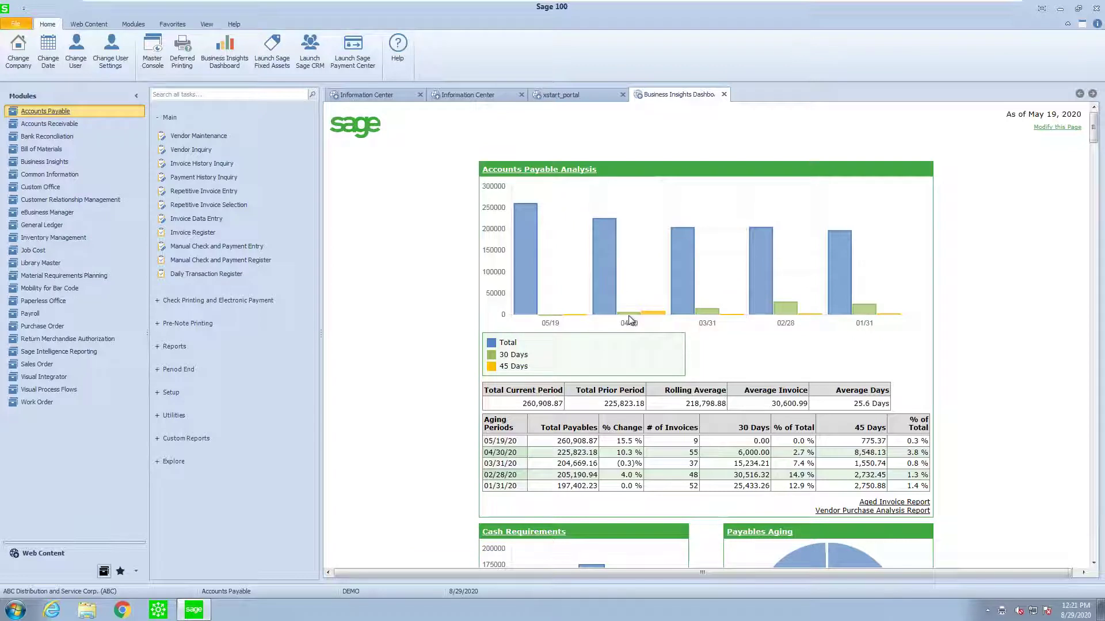
click(630, 331)
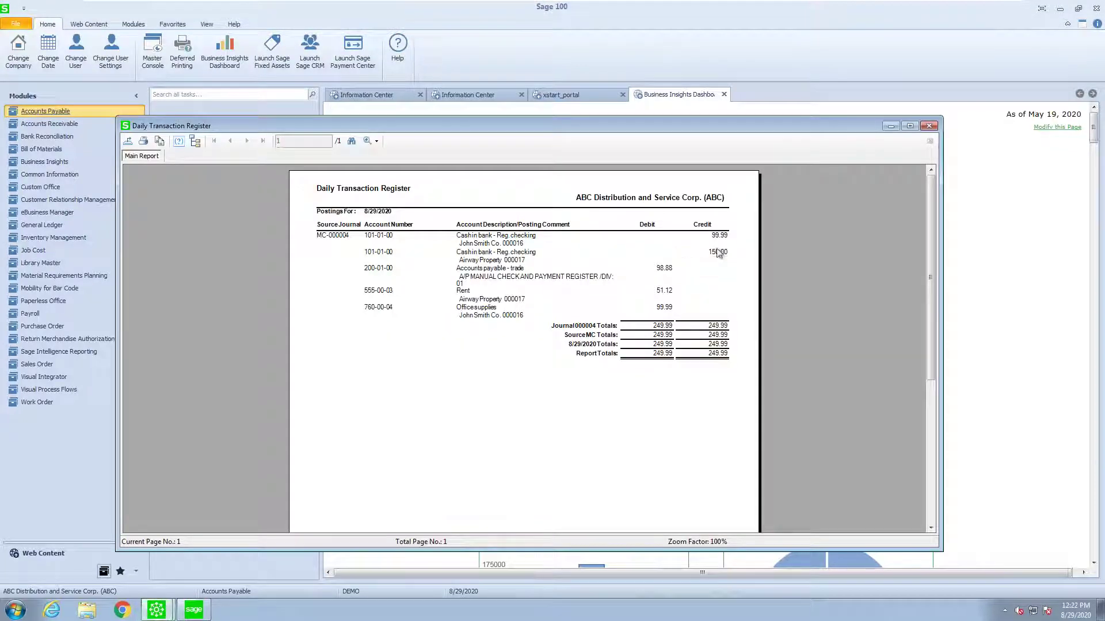
click(930, 127)
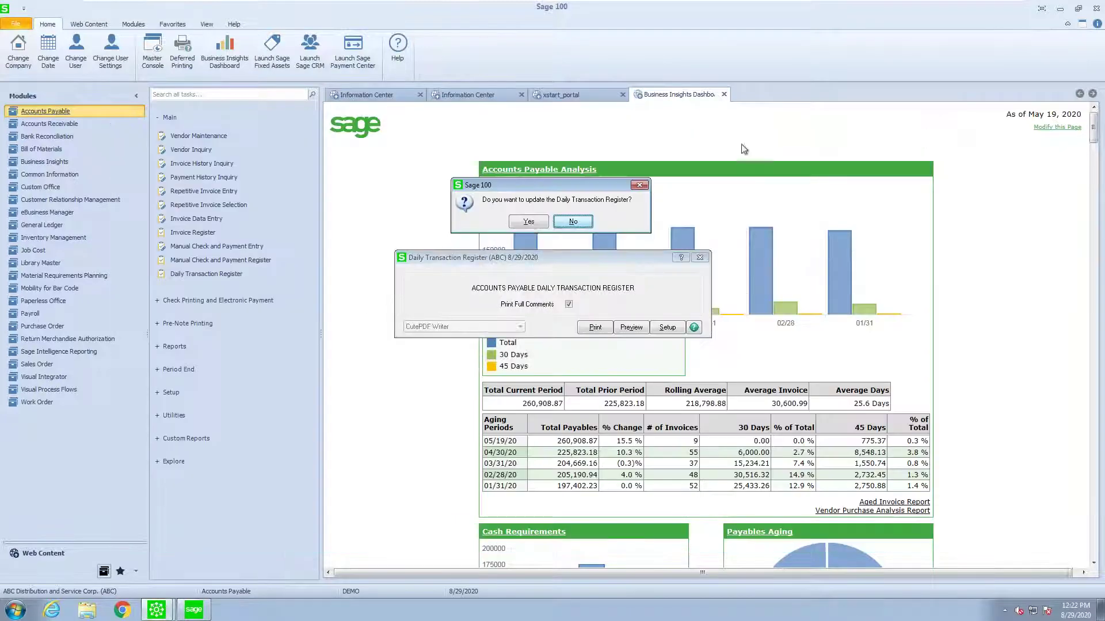
click(529, 225)
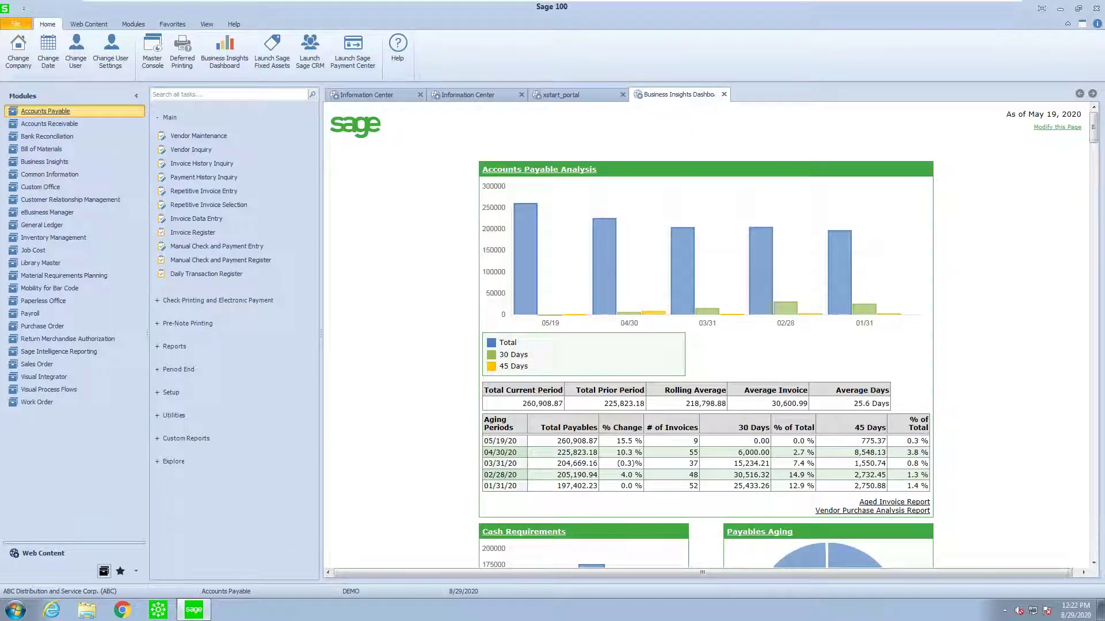